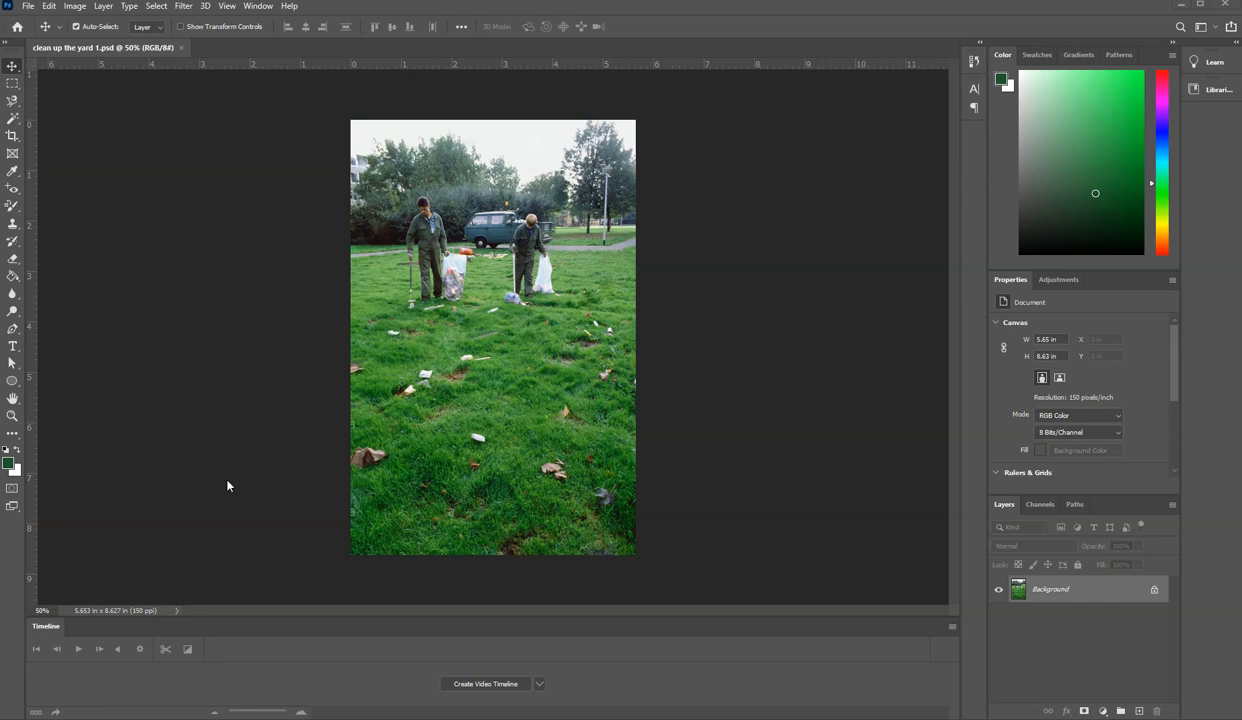
# Remove the white litter scrap near the photo's left side, below the first worker, with the content-aware Spot Healing Brush
pyautogui.click(13, 189)
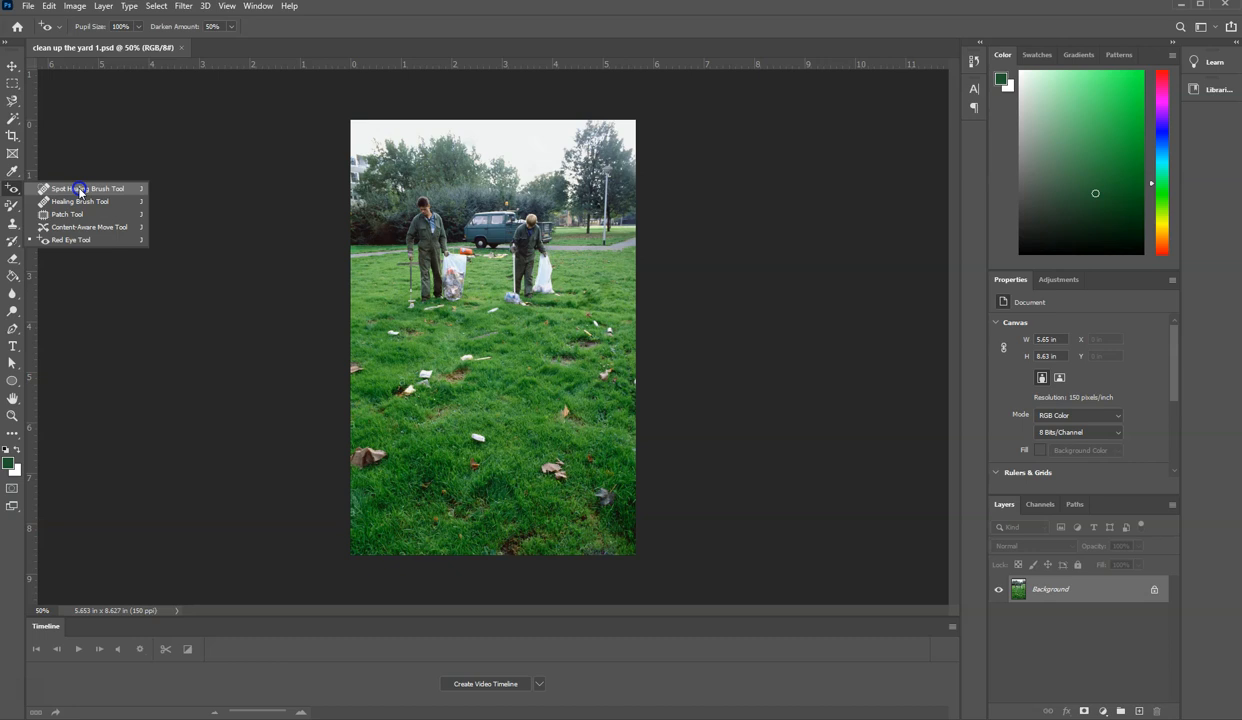
pyautogui.click(80, 190)
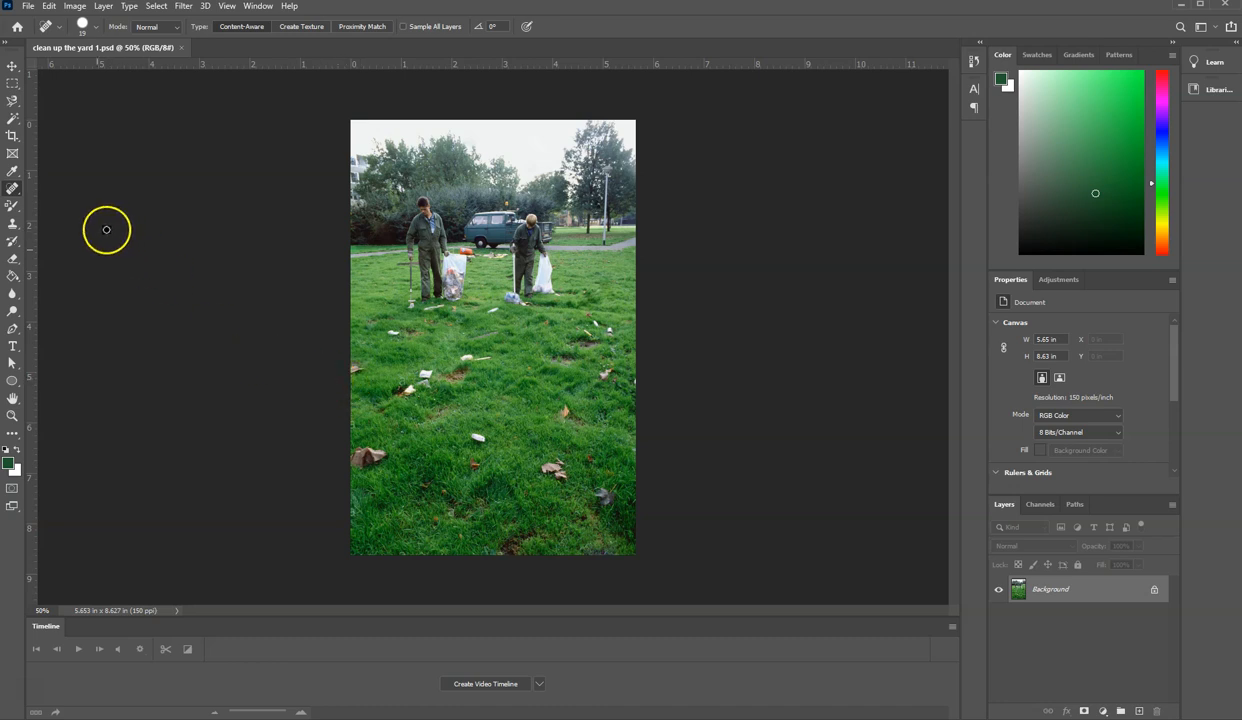
pyautogui.click(11, 416)
pyautogui.moveTo(335, 238); pyautogui.dragTo(378, 293)
pyautogui.moveTo(638, 435); pyautogui.dragTo(463, 307)
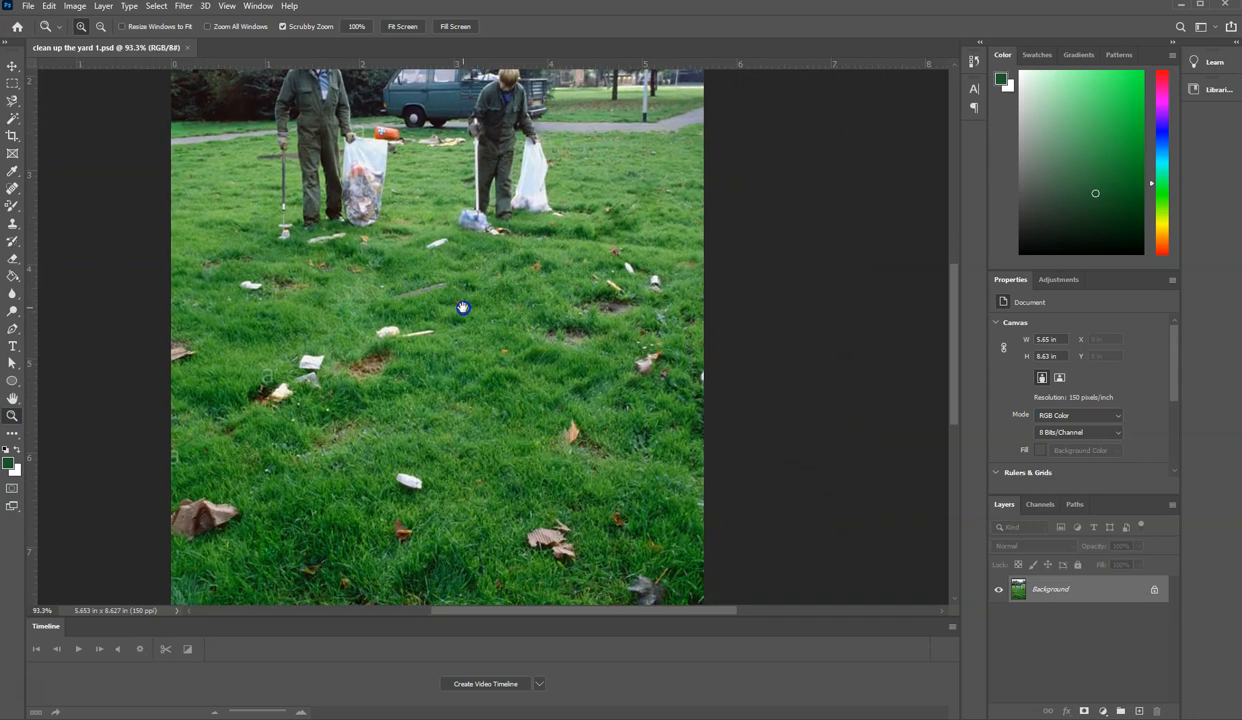
pyautogui.click(13, 188)
pyautogui.click(55, 188)
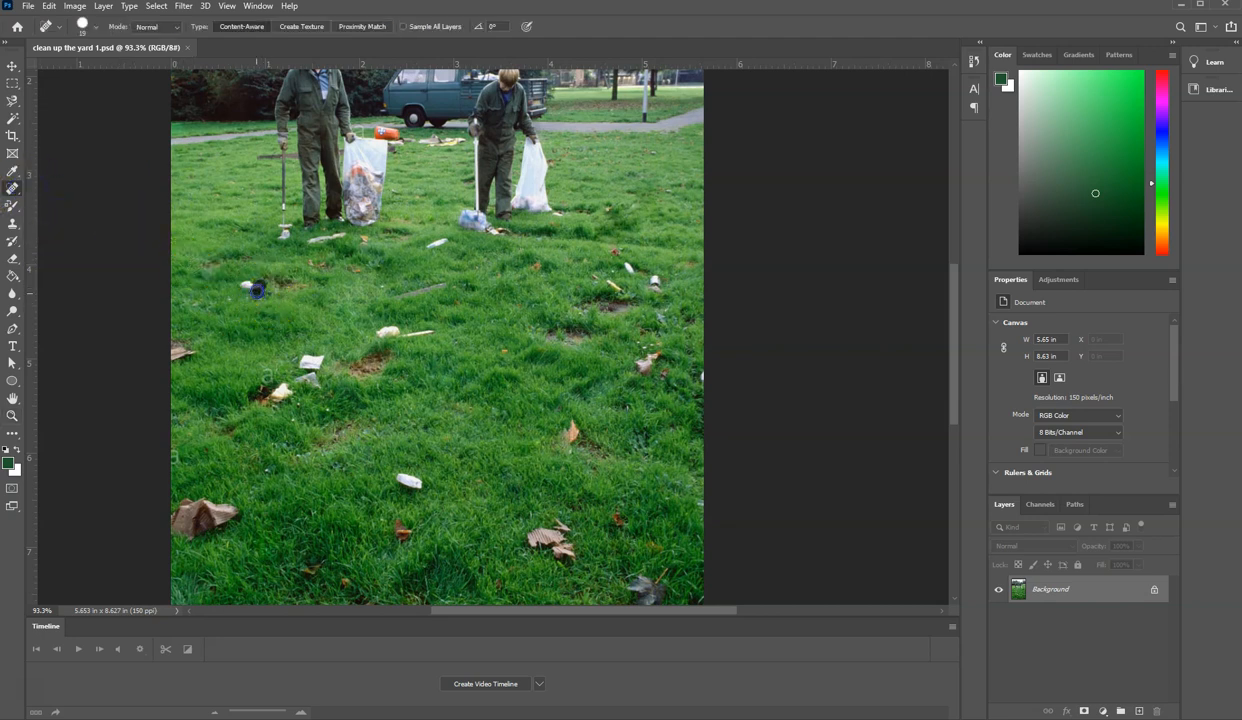
pyautogui.moveTo(265, 289); pyautogui.dragTo(262, 289)
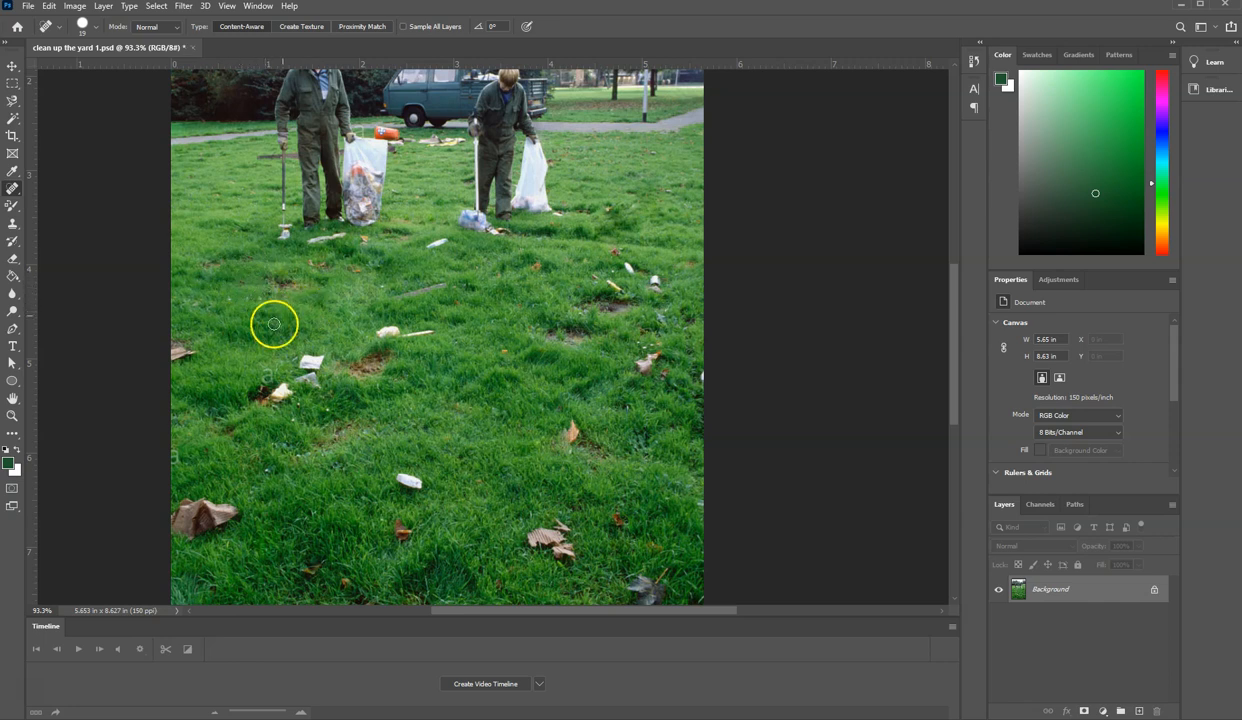
# Undo the spot healing of the white litter scrap
pyautogui.hotkey('ctrl', '+')
pyautogui.hotkey('ctrl', '+')
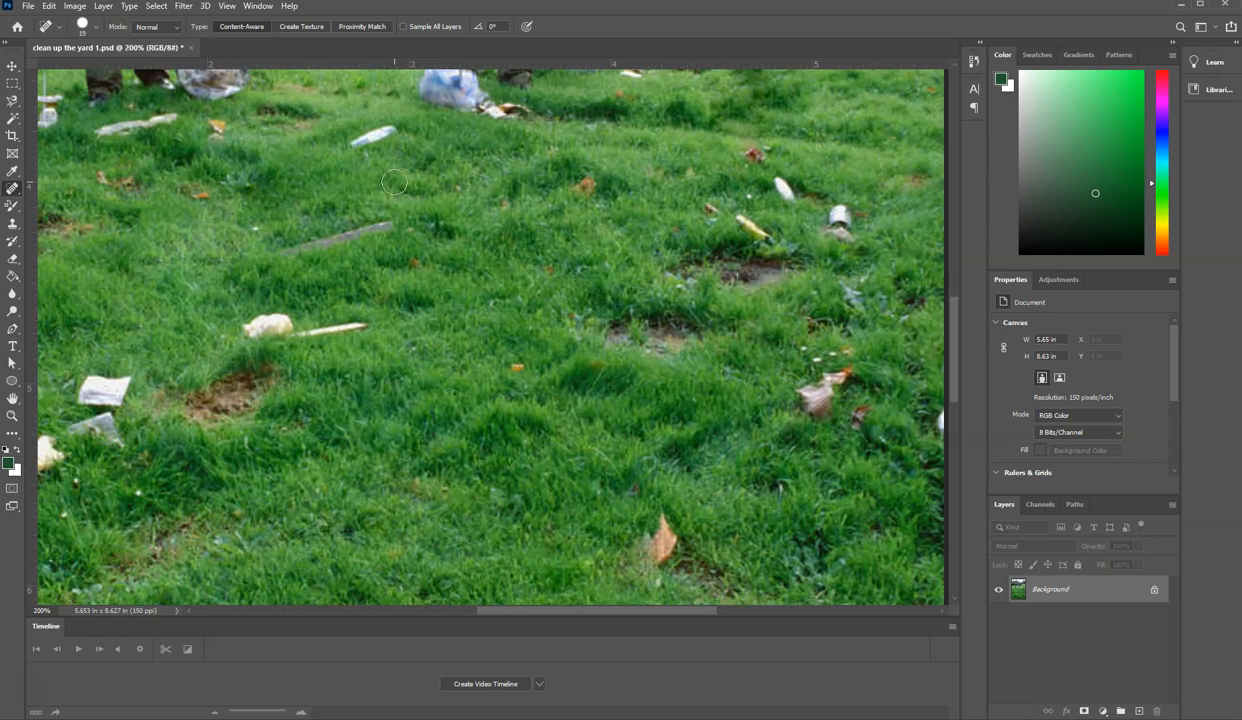
pyautogui.moveTo(208, 249); pyautogui.dragTo(491, 349)
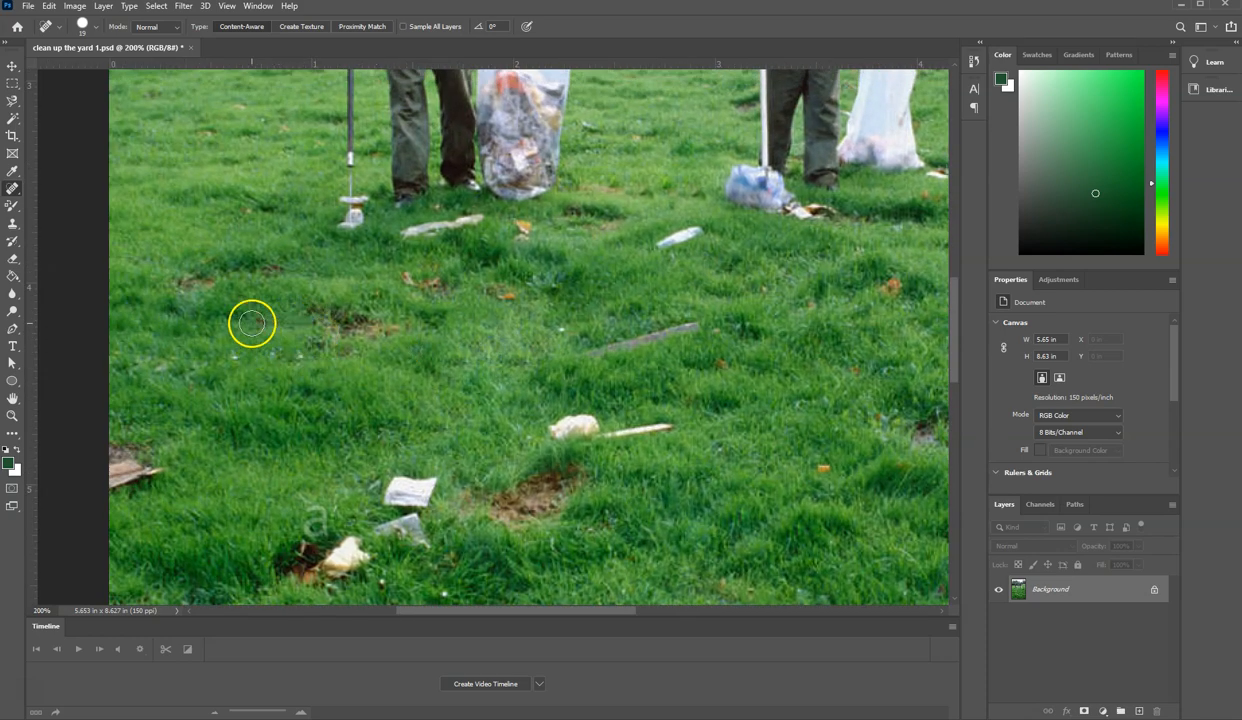
pyautogui.hotkey('ctrl', 'z')
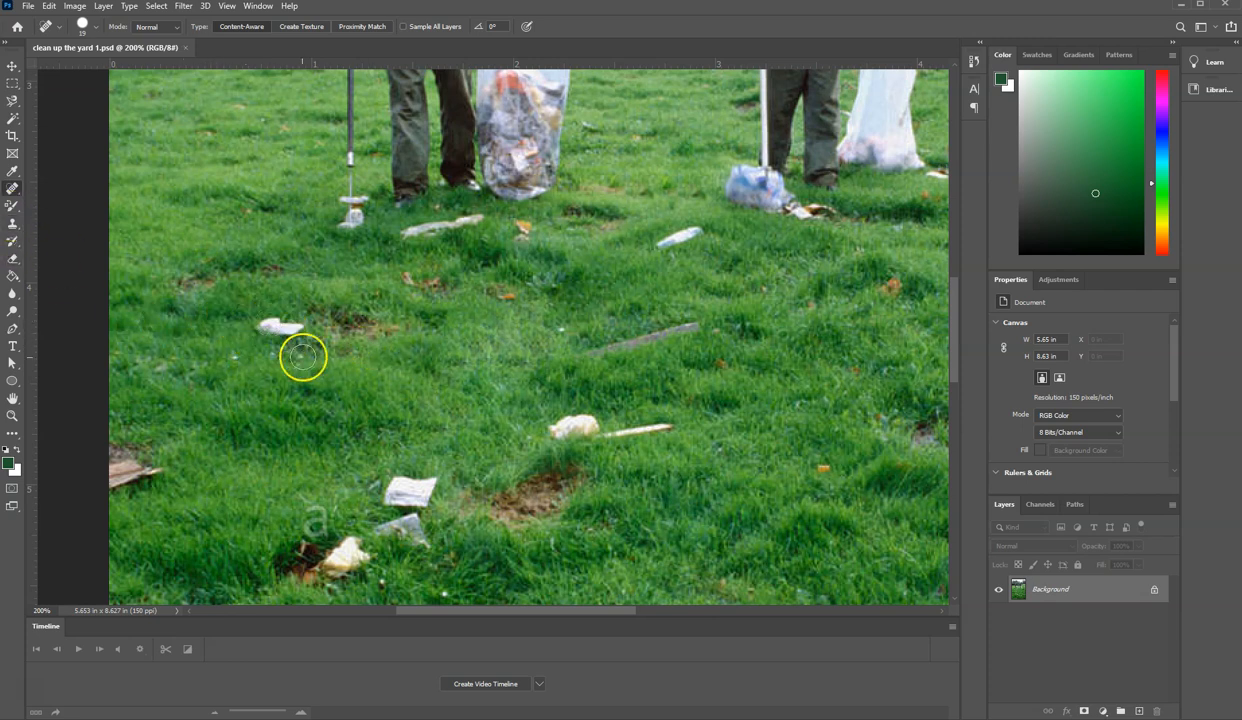
# Try to heal the white litter scrap with the Healing Brush without defining a source point
pyautogui.rightClick(12, 188)
pyautogui.click(60, 201)
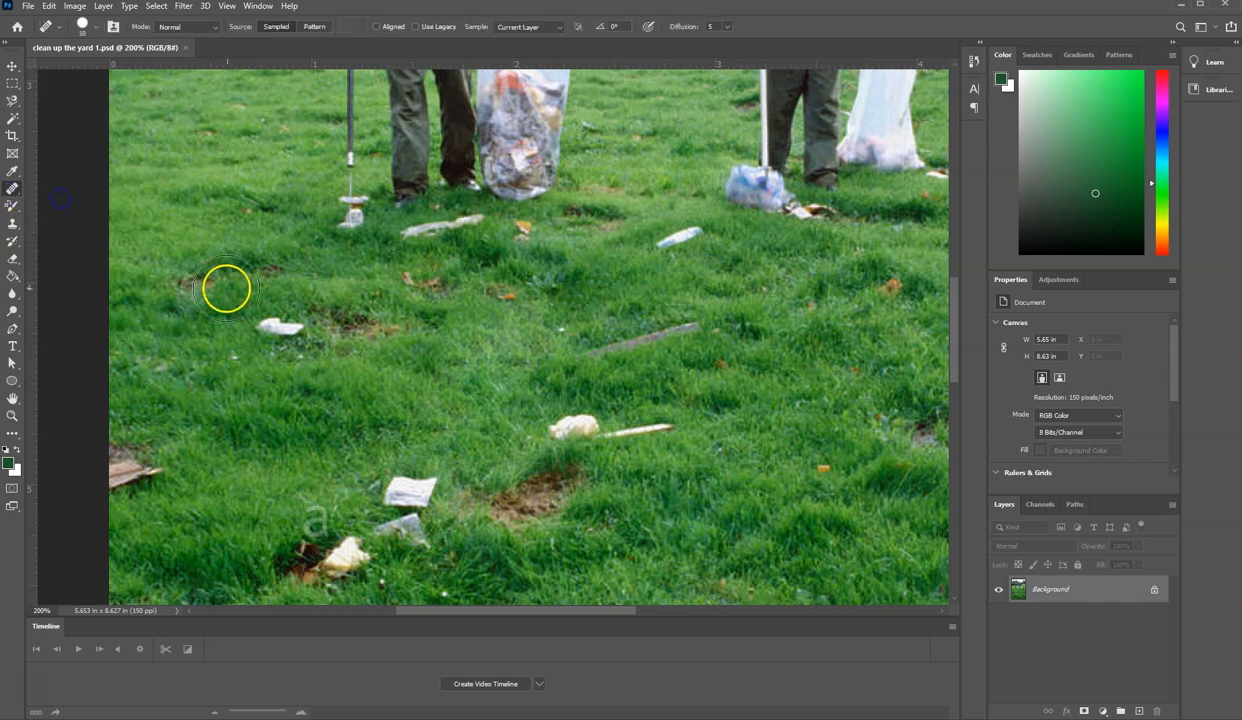
pyautogui.click(285, 328)
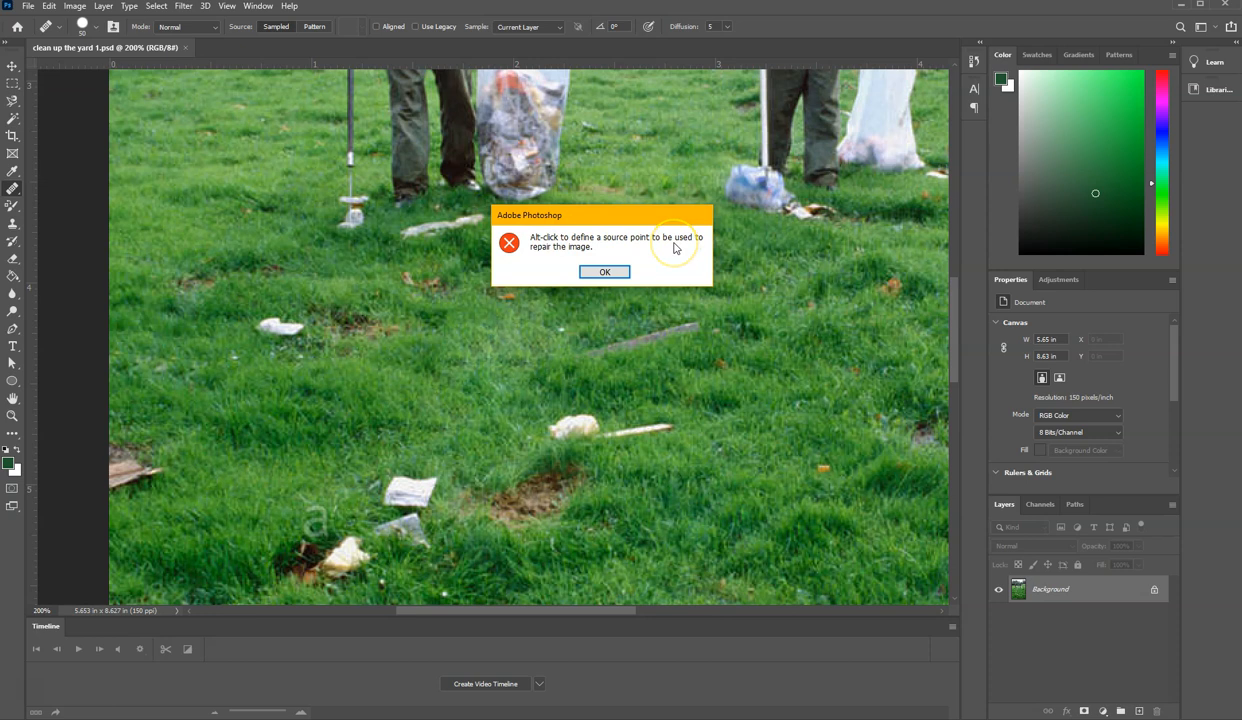
pyautogui.click(604, 272)
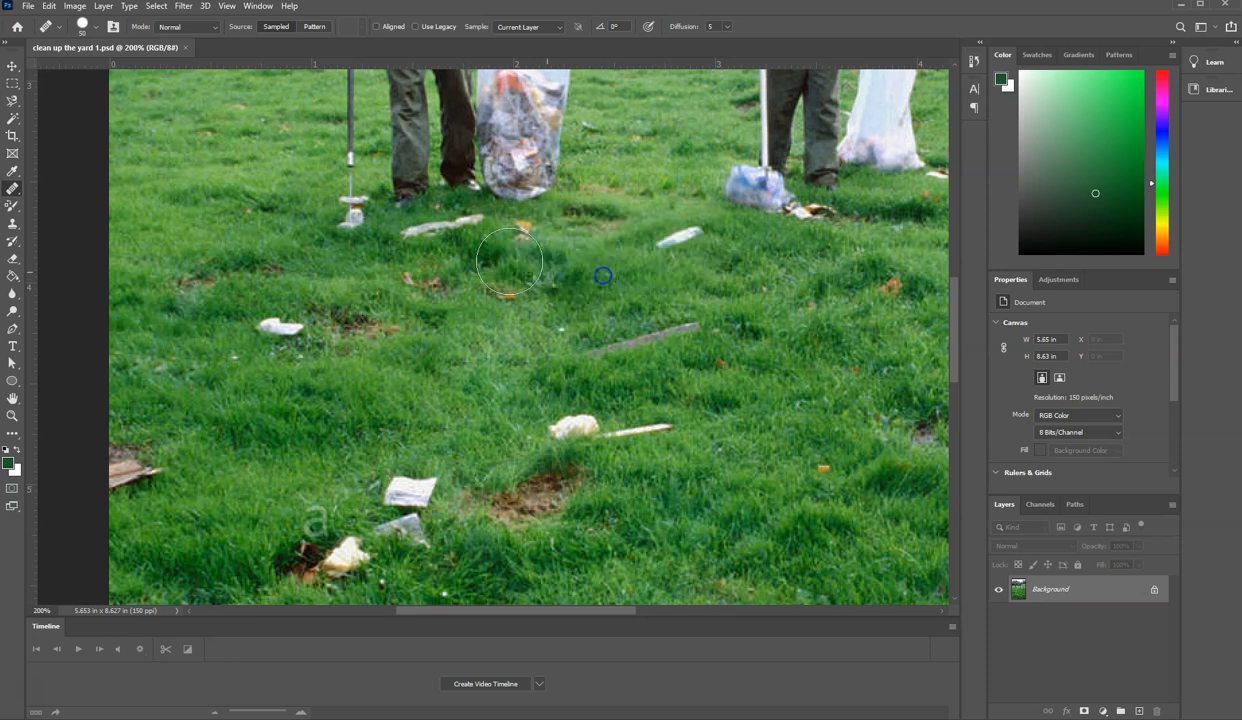
# Remove the small orange scrap in the middle of the grass with the content-aware Spot Healing Brush
pyautogui.rightClick(17, 191)
pyautogui.click(62, 183)
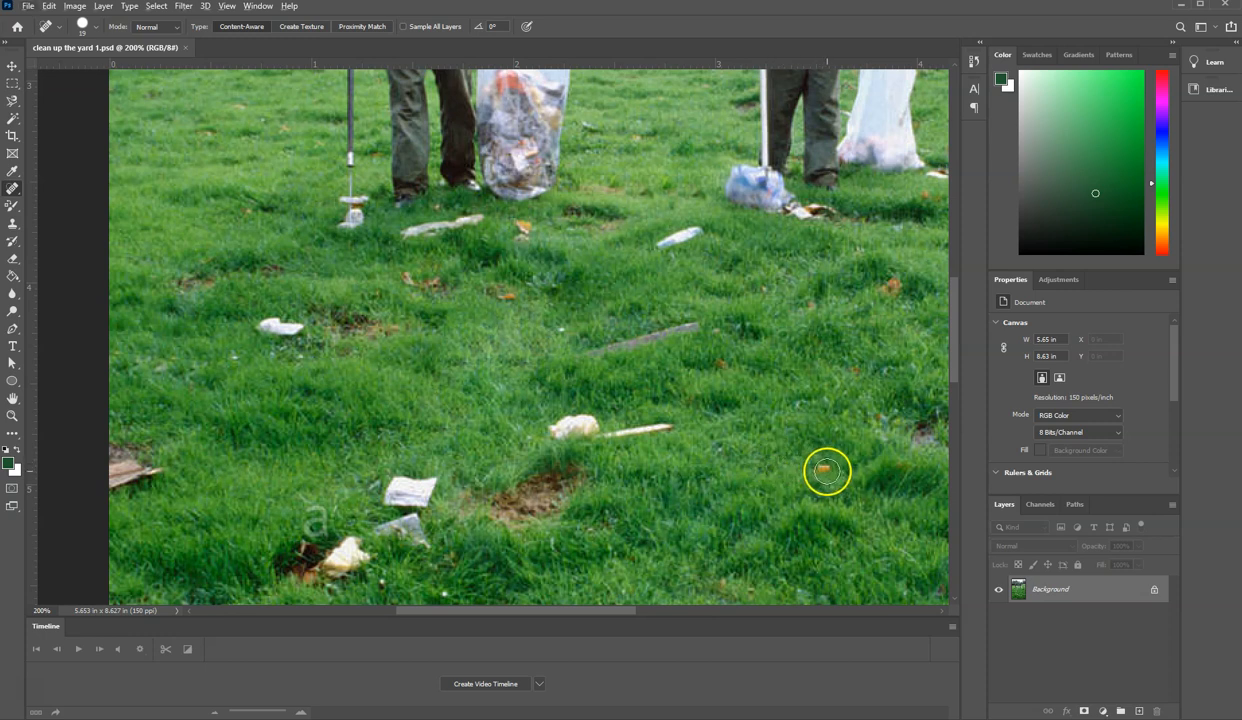
pyautogui.click(824, 469)
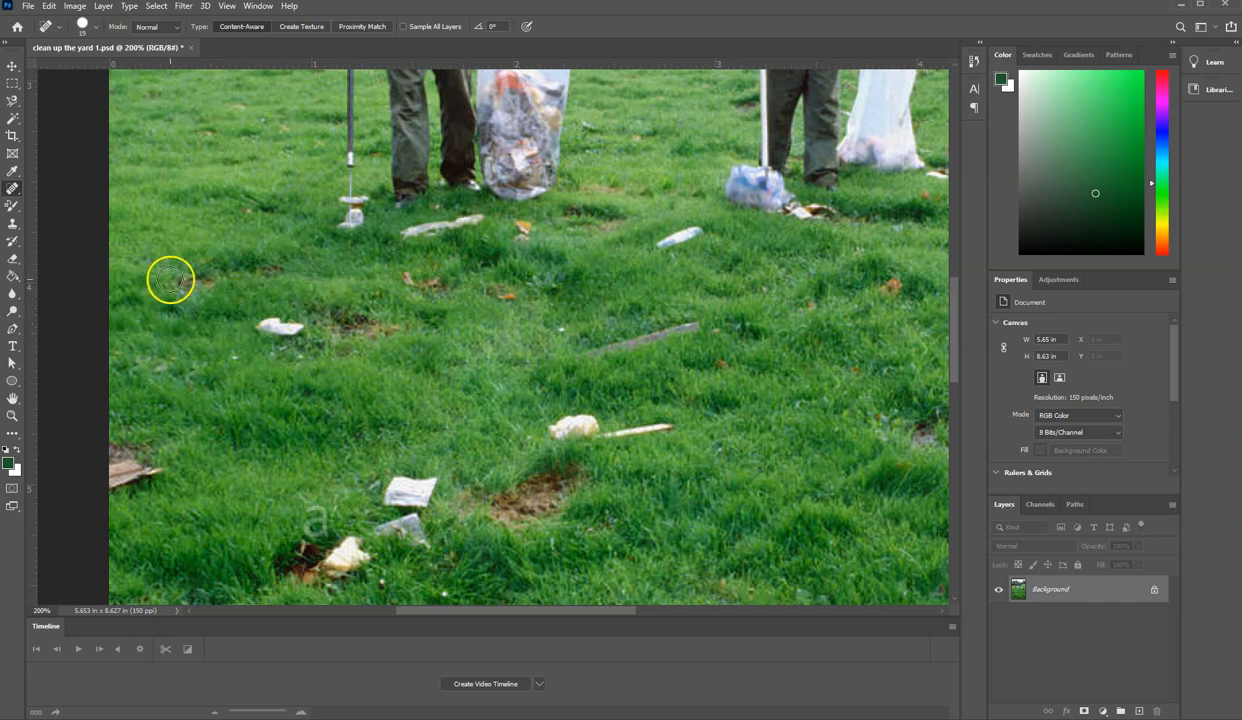
# Activate the Healing Brush and reduce its brush size to 30
pyautogui.rightClick(17, 188)
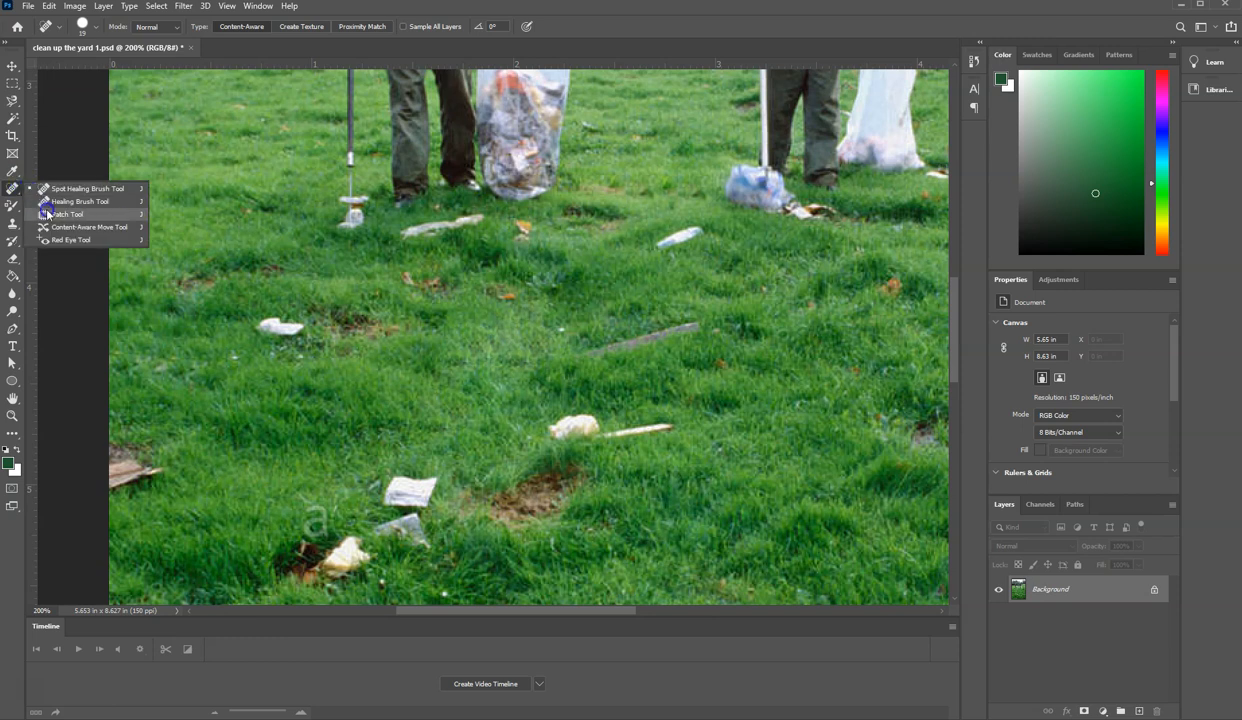
pyautogui.click(50, 201)
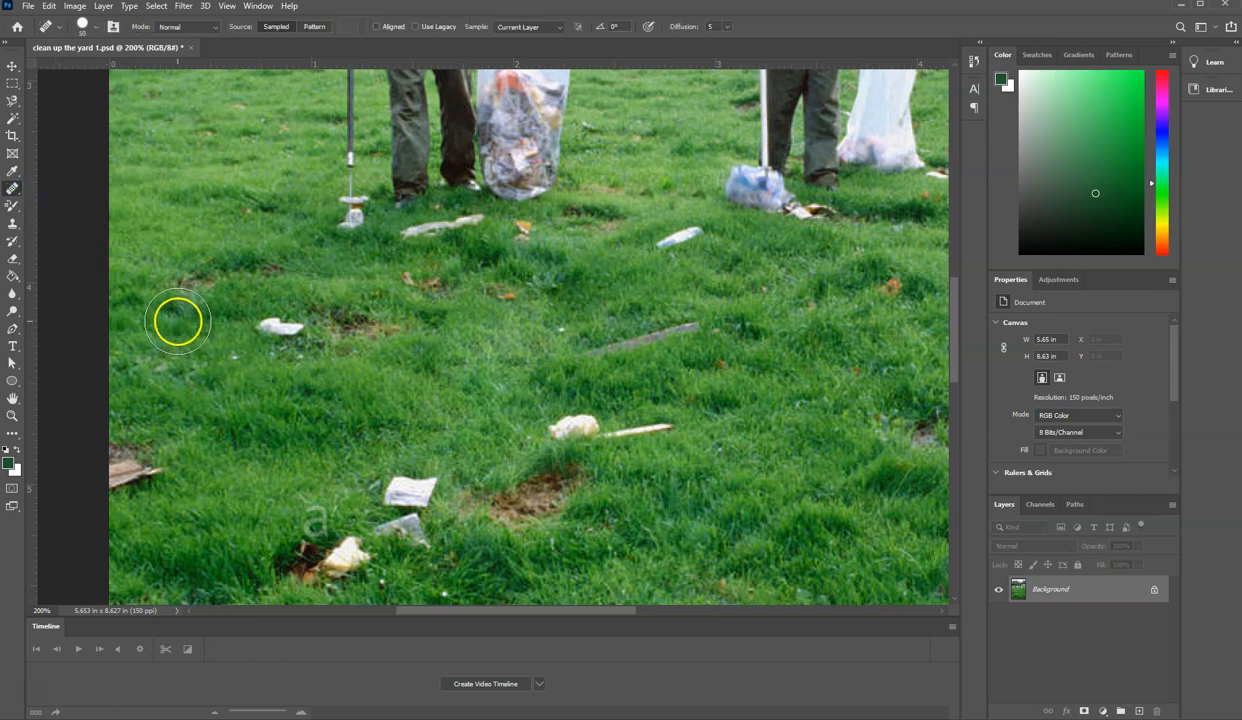
pyautogui.press('[')
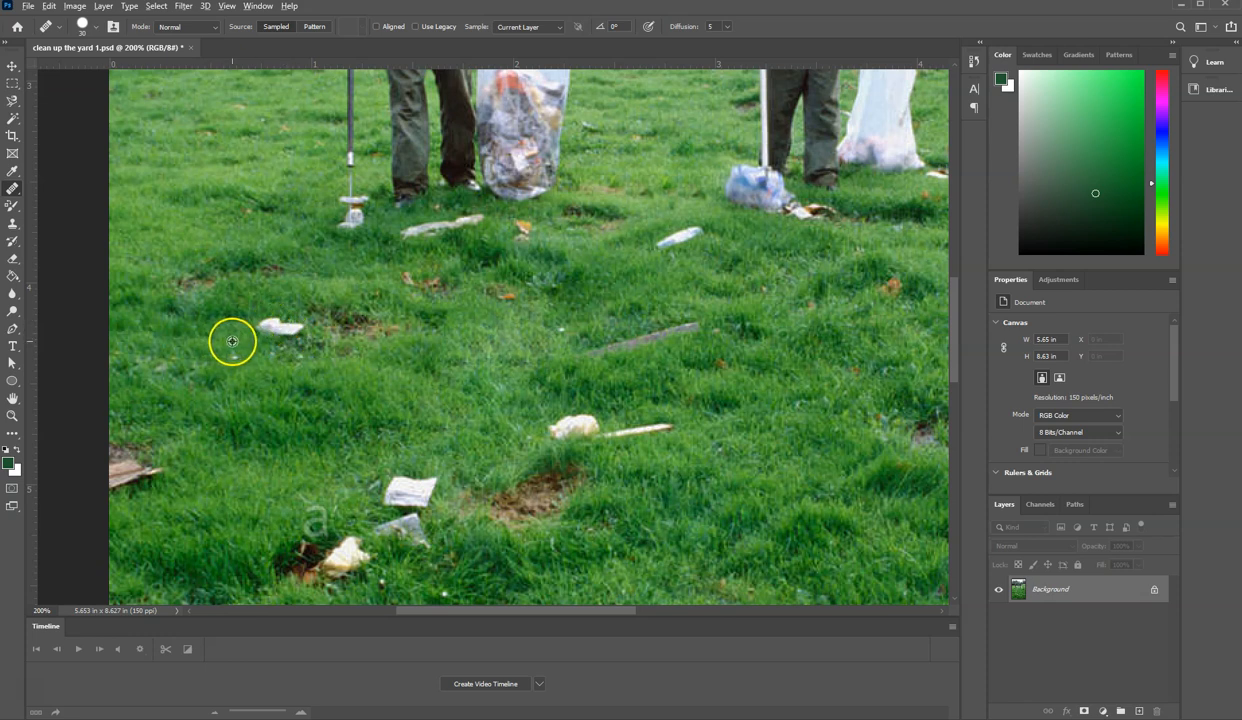
# Try to heal the white litter scrap, the specks below it and the faint letter mark with sampled grass, and undo the strokes
pyautogui.click(273, 331)
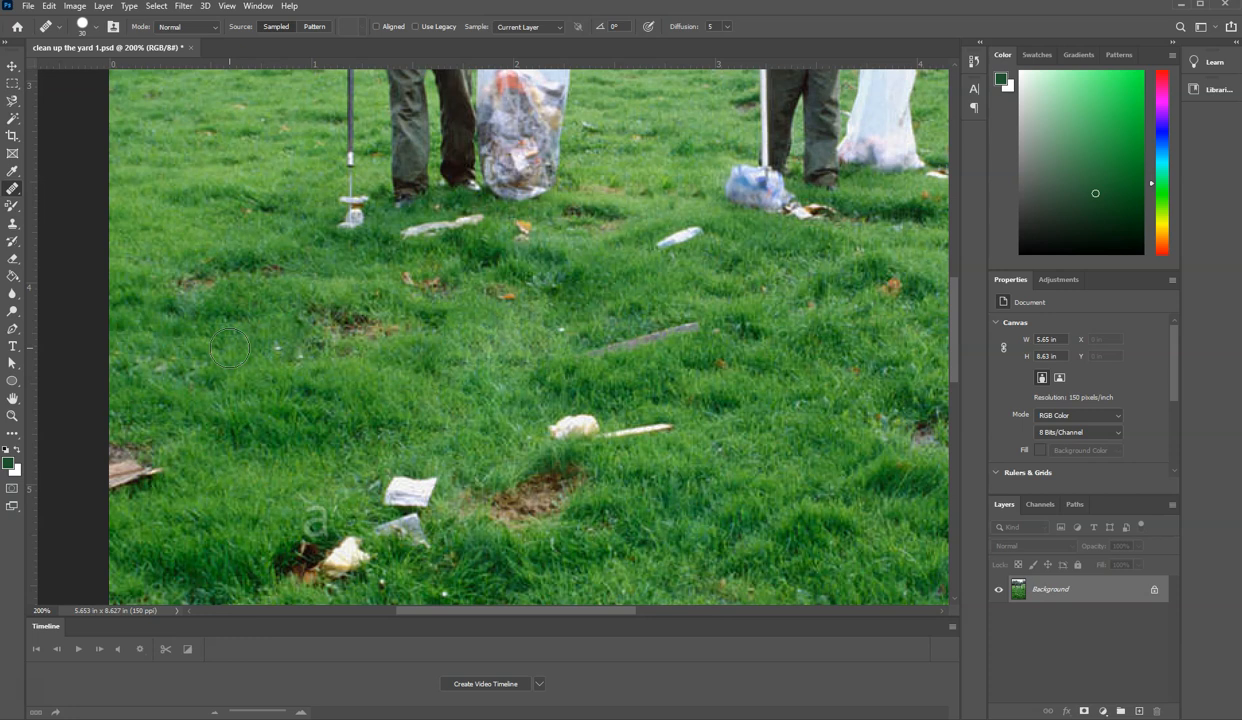
pyautogui.moveTo(295, 348)
pyautogui.mouseDown()
pyautogui.moveTo(327, 334)
pyautogui.moveTo(482, 360)
pyautogui.moveTo(405, 399)
pyautogui.moveTo(262, 425)
pyautogui.moveTo(213, 452)
pyautogui.moveTo(219, 477)
pyautogui.moveTo(290, 522)
pyautogui.mouseUp()
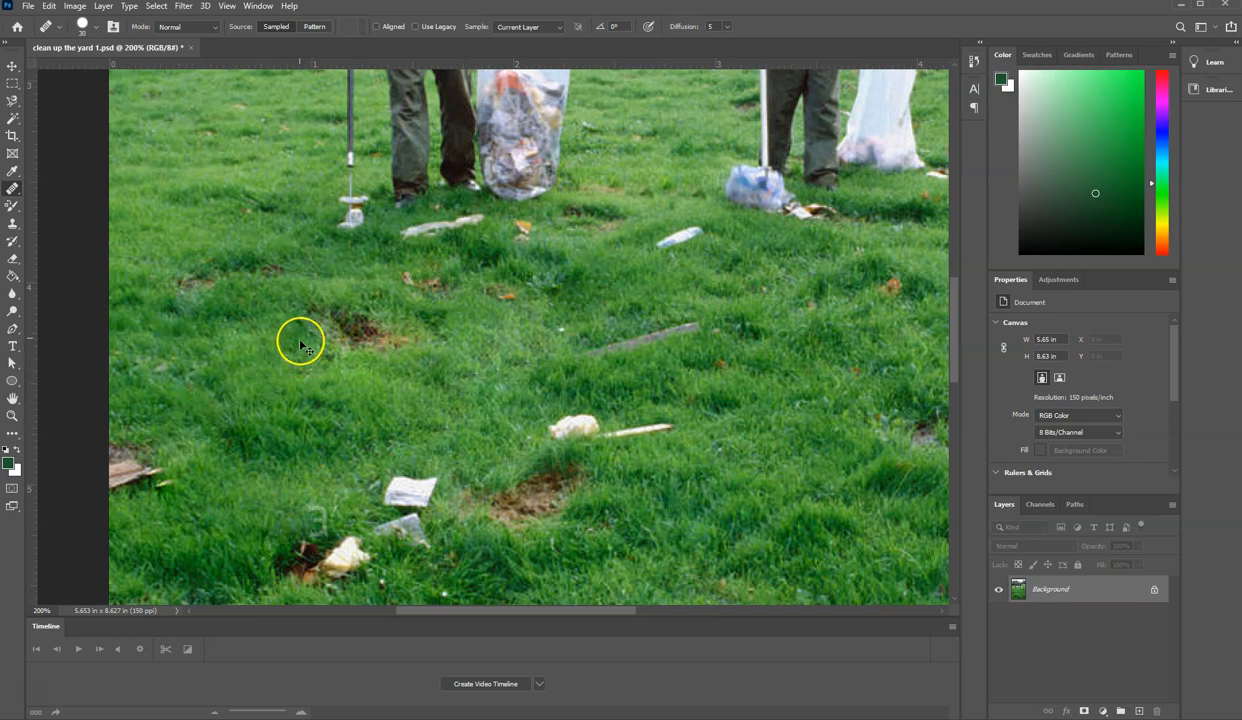
pyautogui.hotkey('ctrl', 'z')
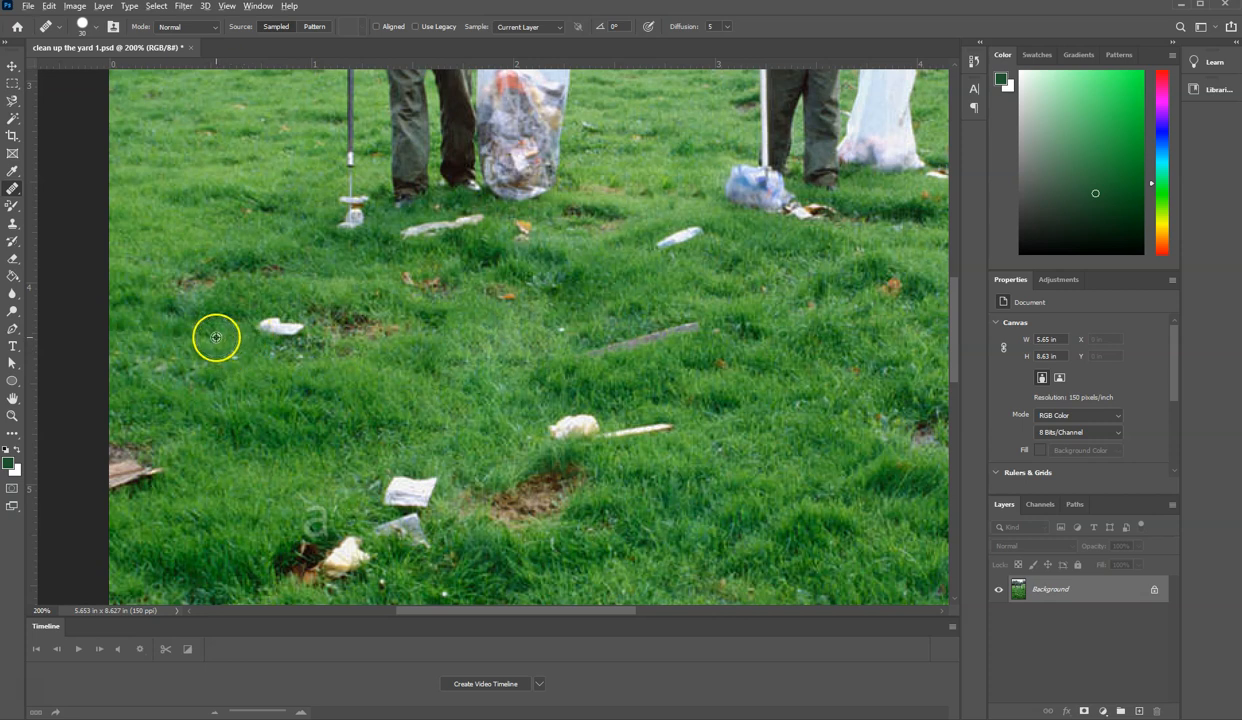
# Heal the white litter scrap and the faint letter mark beside the folded white paper, using grass sampled nearby
pyautogui.keyDown('alt'); pyautogui.click(216, 338); pyautogui.keyUp('alt')
pyautogui.moveTo(264, 331); pyautogui.dragTo(291, 324)
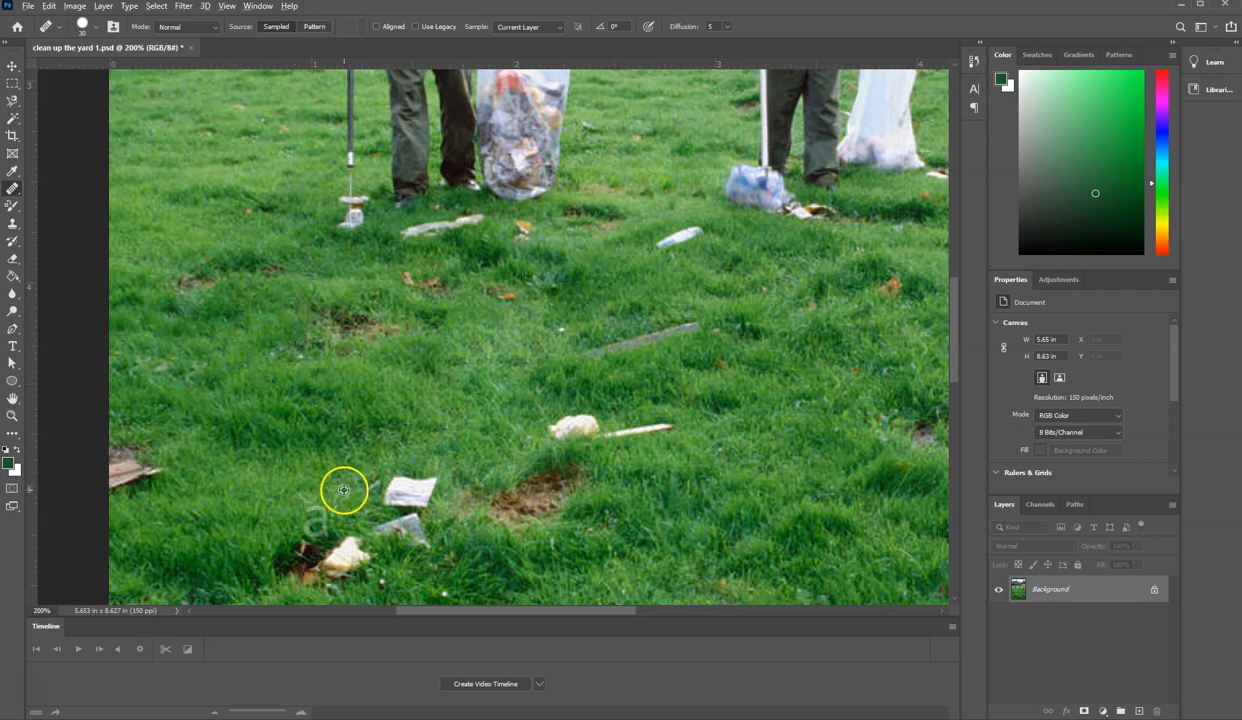
pyautogui.click(317, 520)
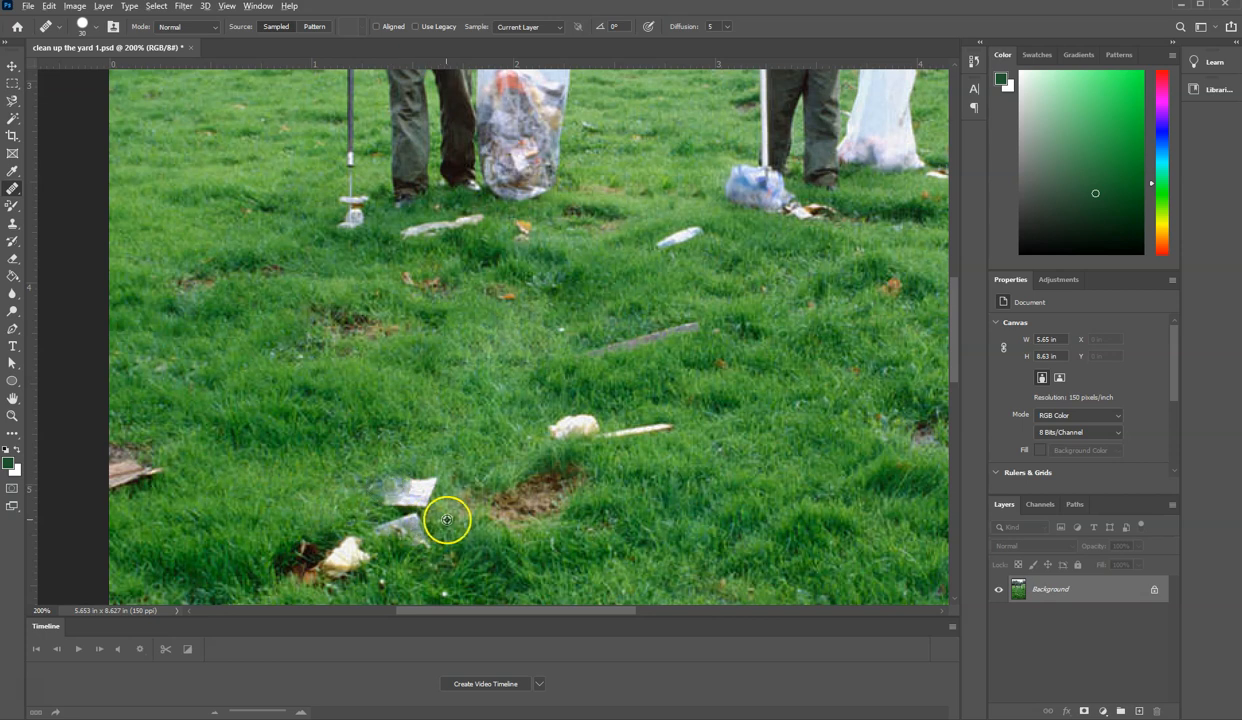
# Heal the folded white paper above the plastic scrap, resampling the surrounding grass to blend the area
pyautogui.moveTo(449, 522)
pyautogui.mouseDown()
pyautogui.moveTo(408, 480)
pyautogui.moveTo(418, 495)
pyautogui.mouseUp()
pyautogui.keyDown('alt'); pyautogui.click(496, 545); pyautogui.keyUp('alt')
pyautogui.keyDown('alt'); pyautogui.click(374, 460); pyautogui.keyUp('alt')
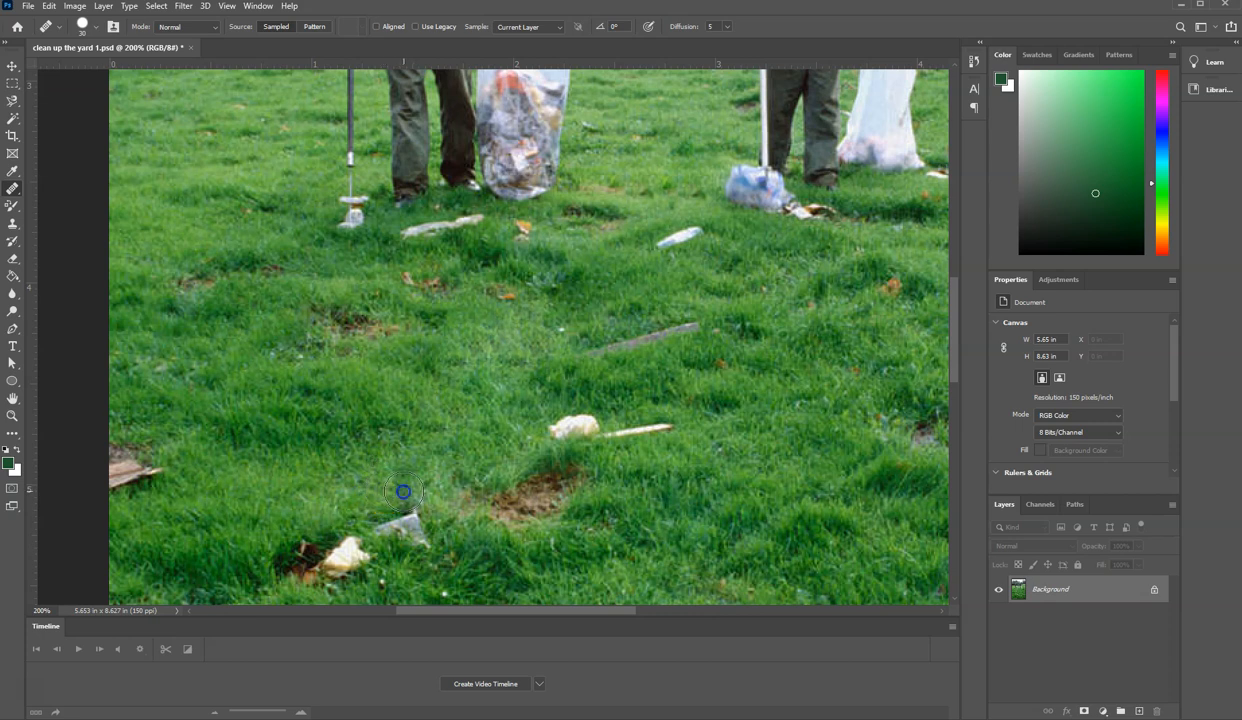
pyautogui.keyDown('alt'); pyautogui.click(404, 453); pyautogui.keyUp('alt')
pyautogui.keyDown('alt'); pyautogui.click(430, 465); pyautogui.keyUp('alt')
# Heal the white litter near the blue bag and the thin stick beside the white lump, using sampled grass
pyautogui.click(661, 243)
pyautogui.click(691, 233)
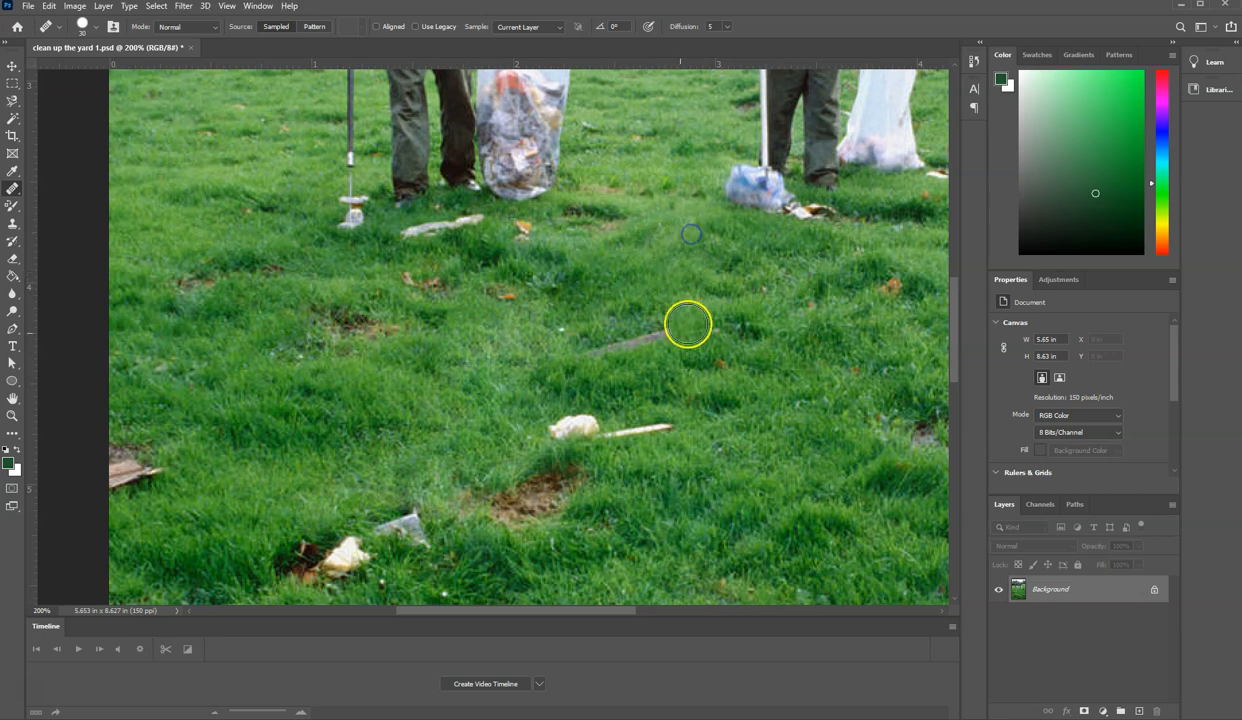
pyautogui.moveTo(683, 434); pyautogui.dragTo(637, 430)
pyautogui.hotkey('ctrl', 'z')
pyautogui.keyDown('alt'); pyautogui.click(721, 437); pyautogui.keyUp('alt')
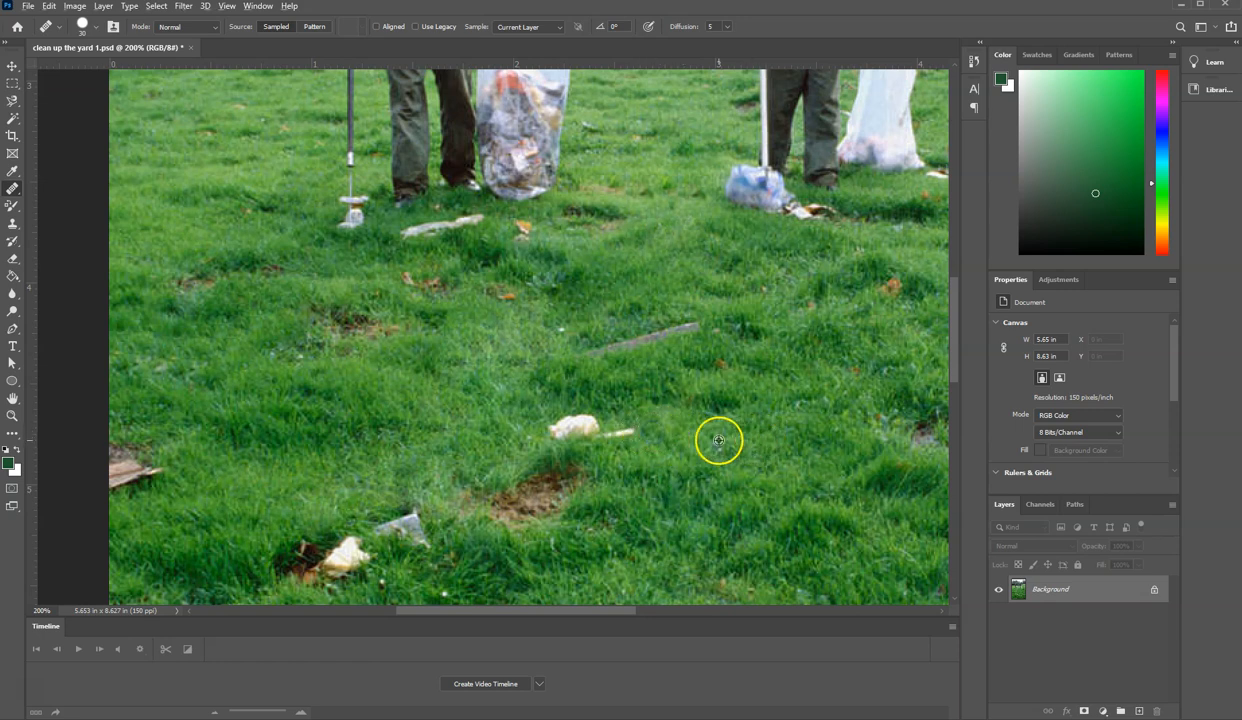
pyautogui.click(621, 429)
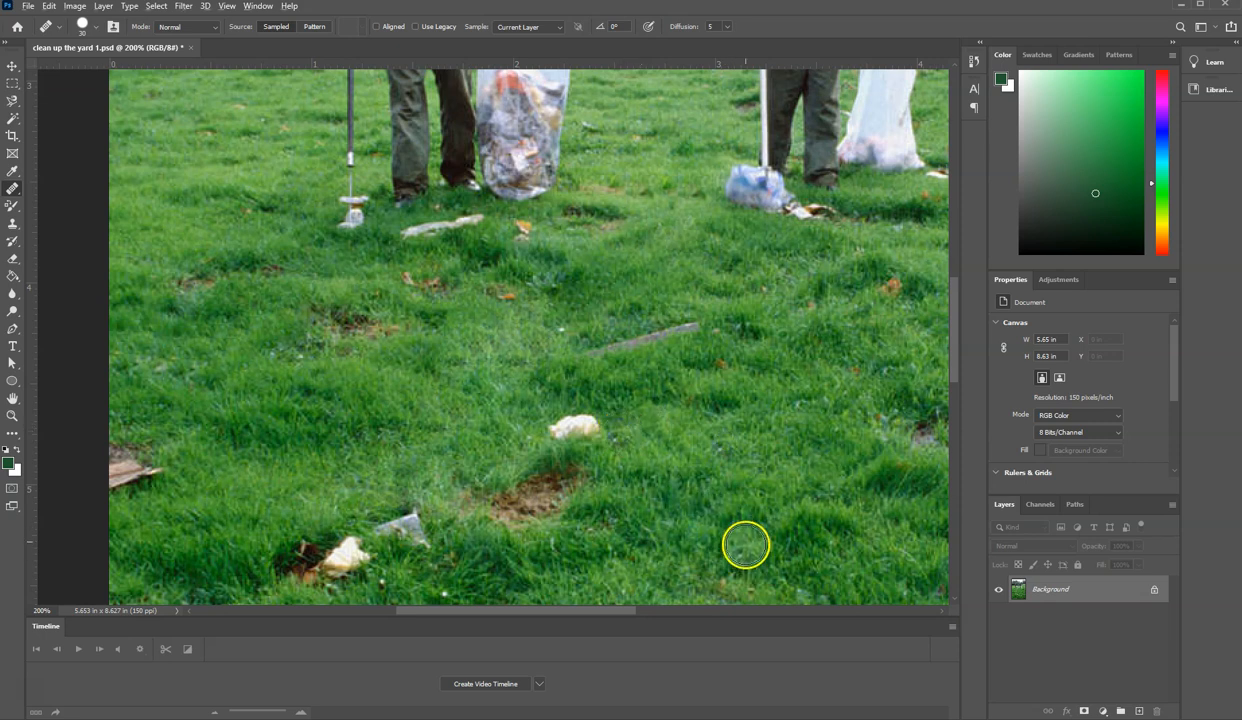
# Heal the white lump above the bare dirt patch with sampled grass
pyautogui.keyDown('alt'); pyautogui.click(652, 562); pyautogui.keyUp('alt')
pyautogui.click(588, 430)
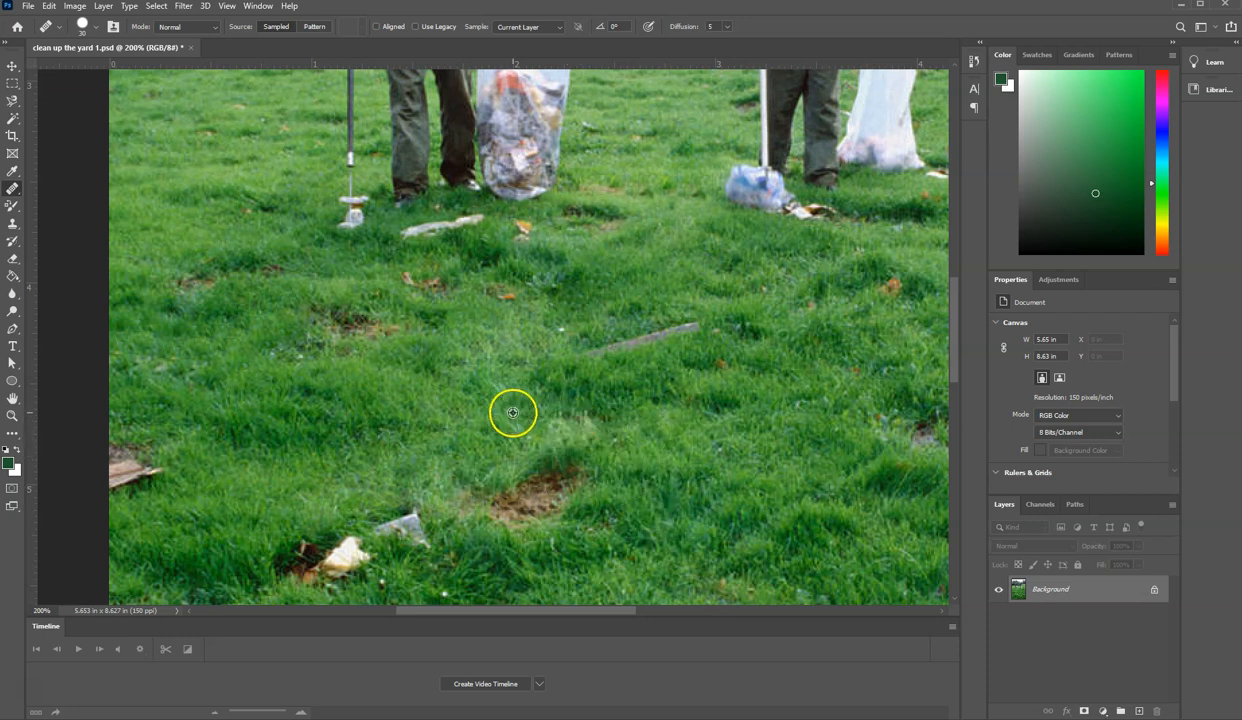
pyautogui.moveTo(556, 422); pyautogui.dragTo(564, 421)
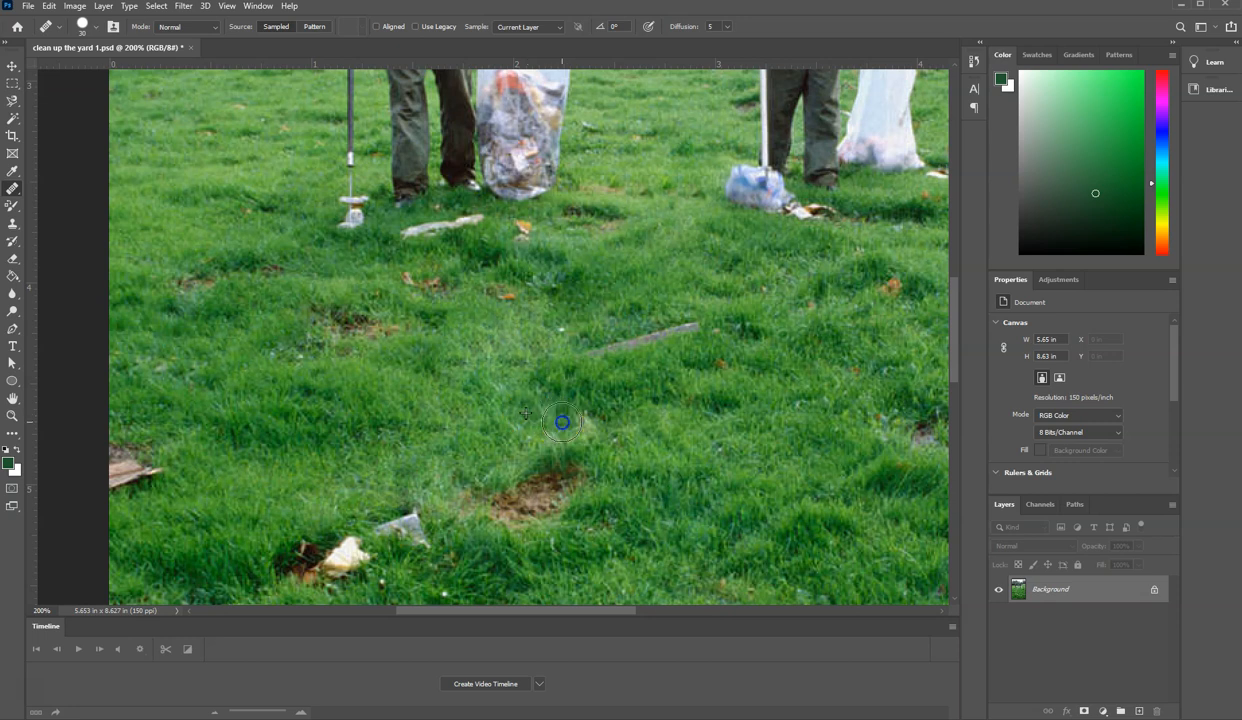
# Heal the long gray plank in the middle of the grass with sampled grass
pyautogui.moveTo(740, 418)
pyautogui.mouseDown()
pyautogui.moveTo(754, 429)
pyautogui.moveTo(723, 349)
pyautogui.mouseUp()
pyautogui.moveTo(614, 408)
pyautogui.mouseDown()
pyautogui.moveTo(585, 410)
pyautogui.moveTo(582, 363)
pyautogui.moveTo(610, 347)
pyautogui.moveTo(635, 377)
pyautogui.moveTo(625, 350)
pyautogui.moveTo(678, 342)
pyautogui.moveTo(656, 333)
pyautogui.moveTo(682, 325)
pyautogui.moveTo(656, 342)
pyautogui.mouseUp()
pyautogui.keyDown('alt'); pyautogui.click(571, 383); pyautogui.keyUp('alt')
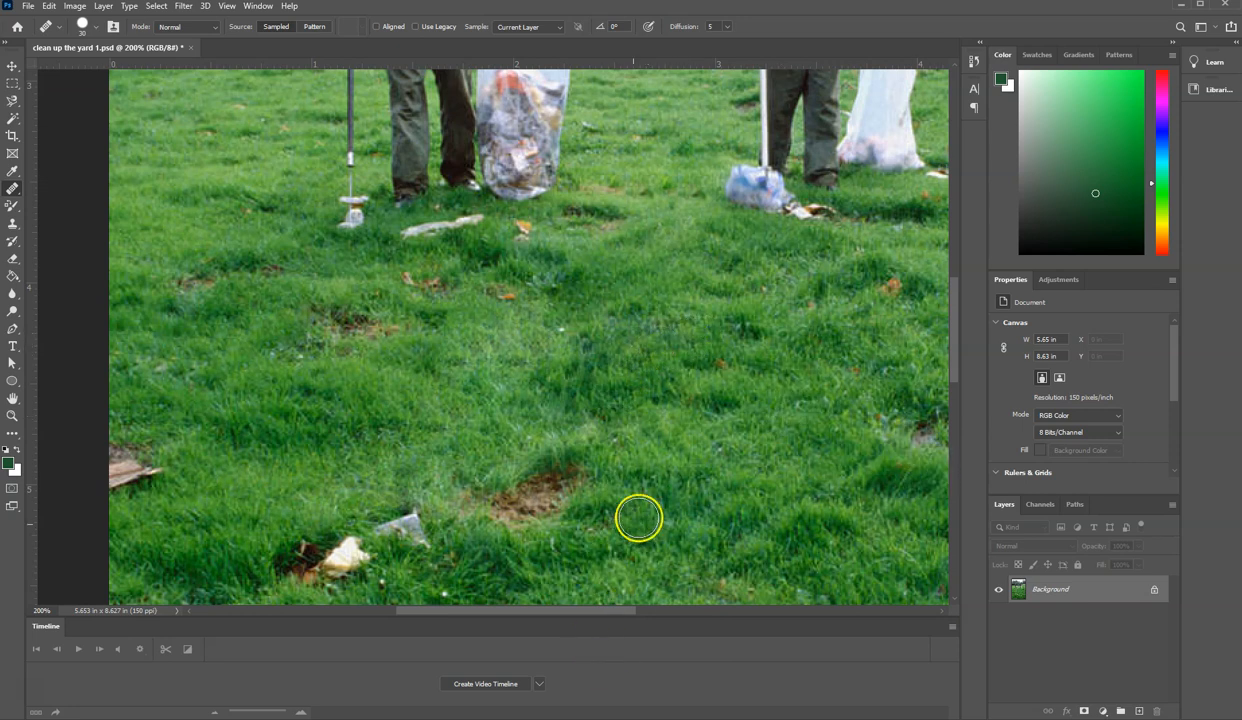
# Heal the white object above the brown leaf in the lower part of the lawn, using grass sampled beside it
pyautogui.scroll(-4, 629, 526)
pyautogui.scroll(1, 612, 496)
pyautogui.scroll(5, 570, 480)
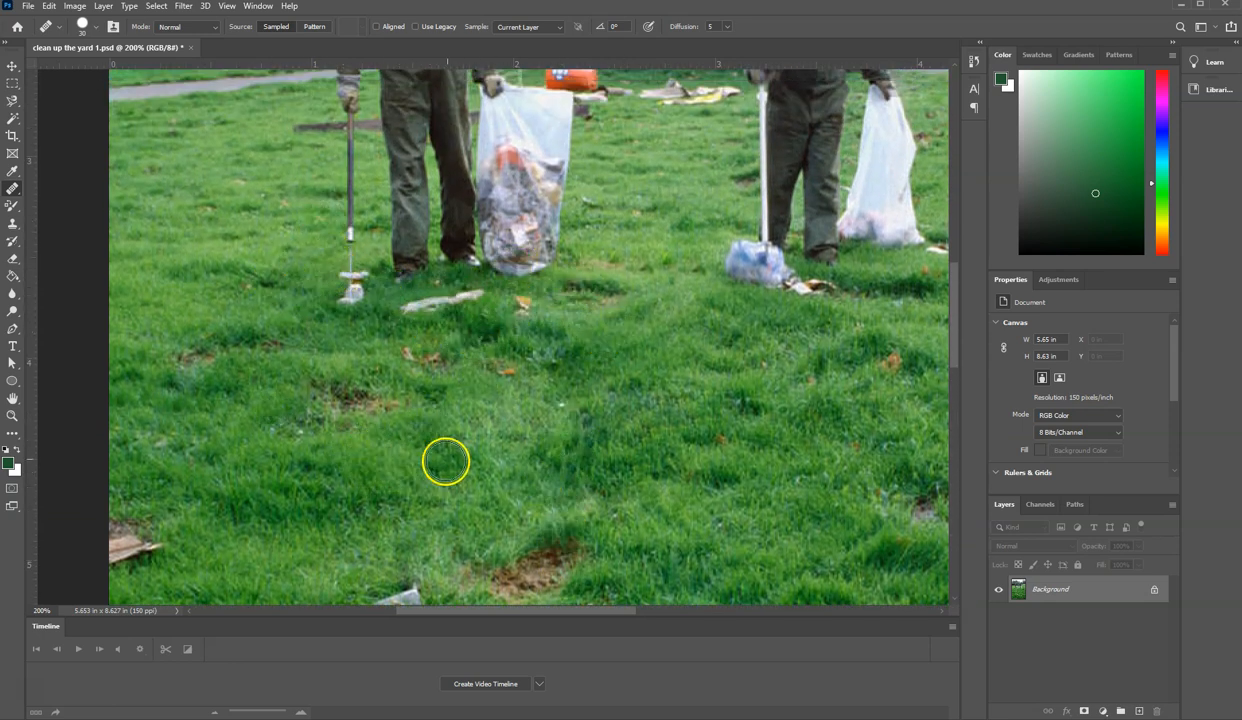
pyautogui.scroll(-4, 521, 444)
pyautogui.scroll(-6, 521, 467)
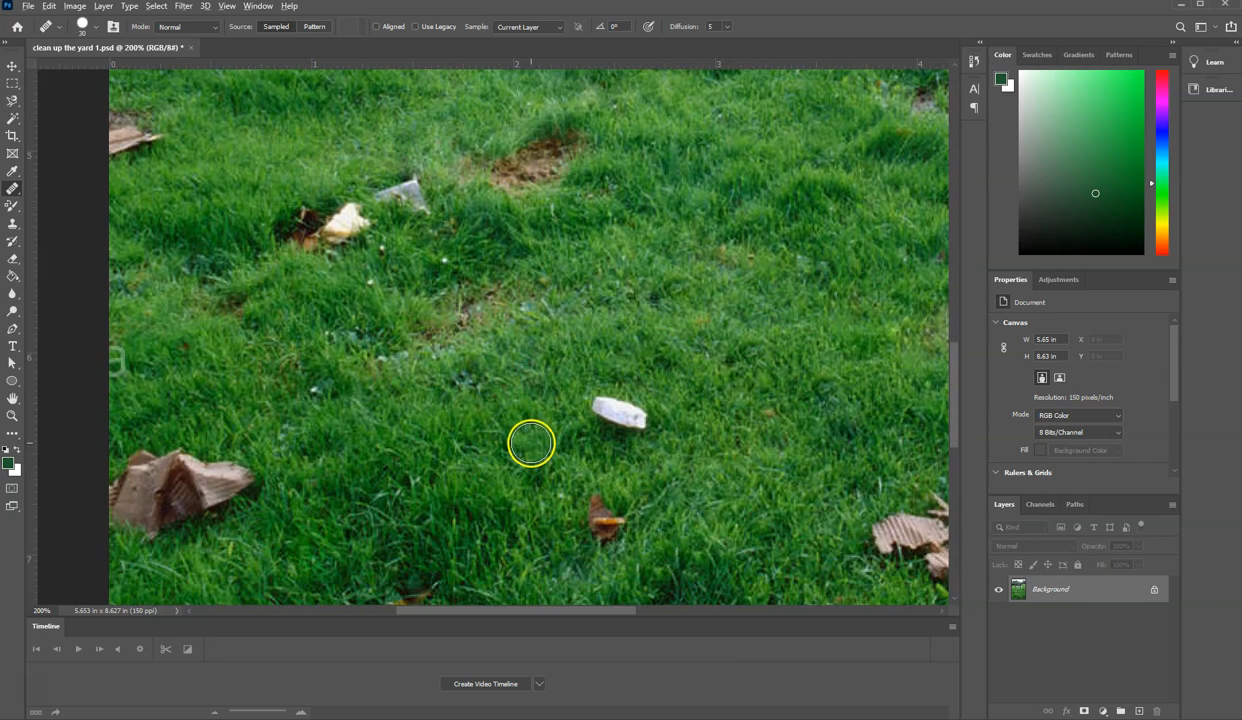
pyautogui.keyDown('alt'); pyautogui.click(546, 446); pyautogui.keyUp('alt')
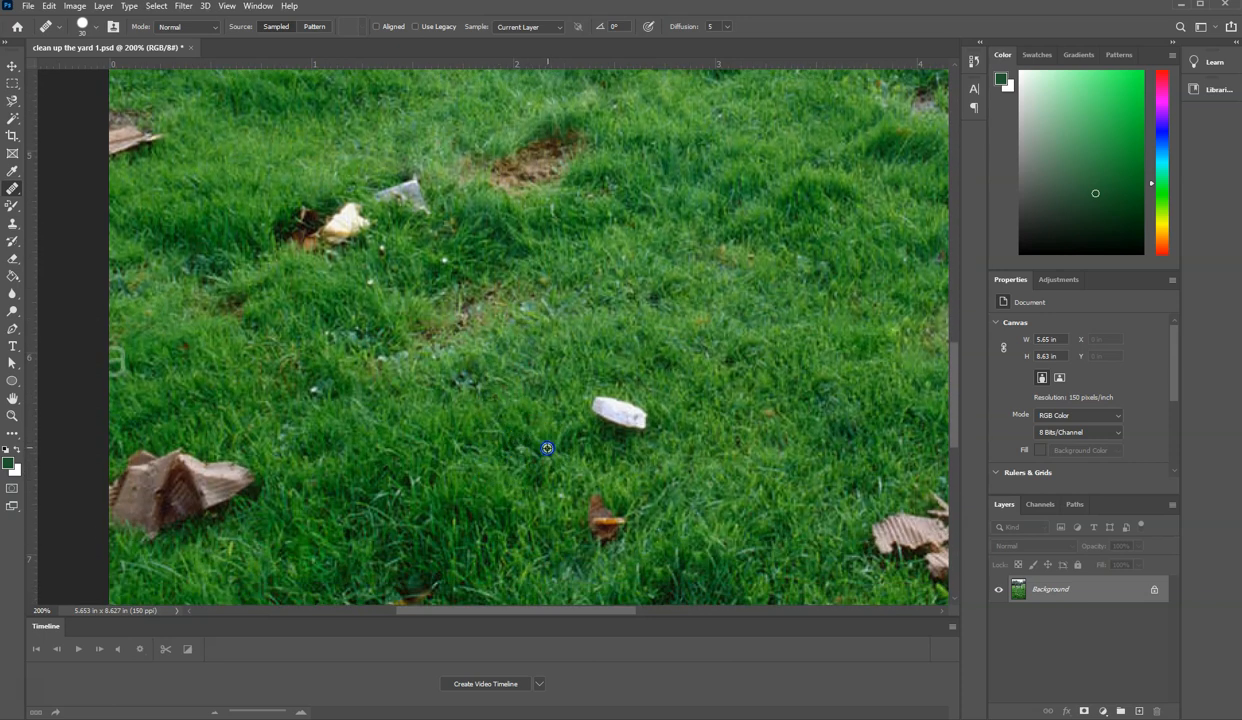
pyautogui.click(595, 410)
pyautogui.click(621, 413)
pyautogui.moveTo(621, 413); pyautogui.dragTo(578, 412)
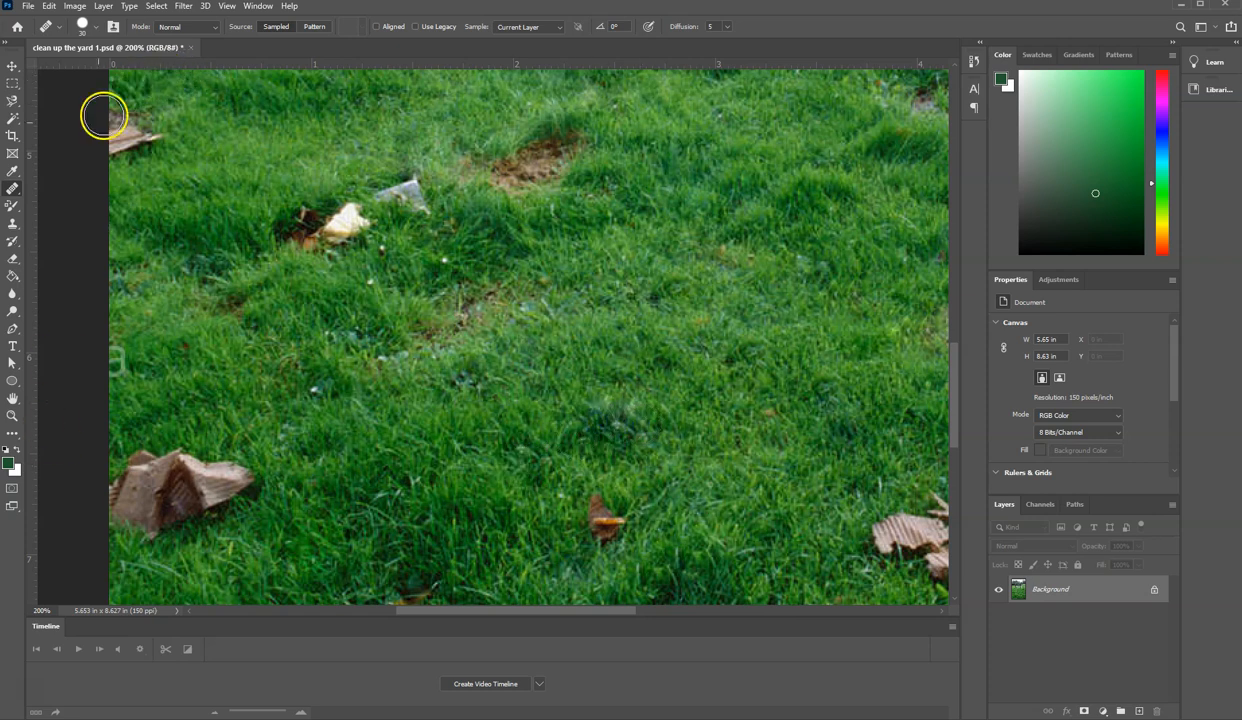
# Start healing the crumpled cardboard at the photo's left edge with sampled grass and remove the faint mark above it
pyautogui.scroll(-2, 330, 450)
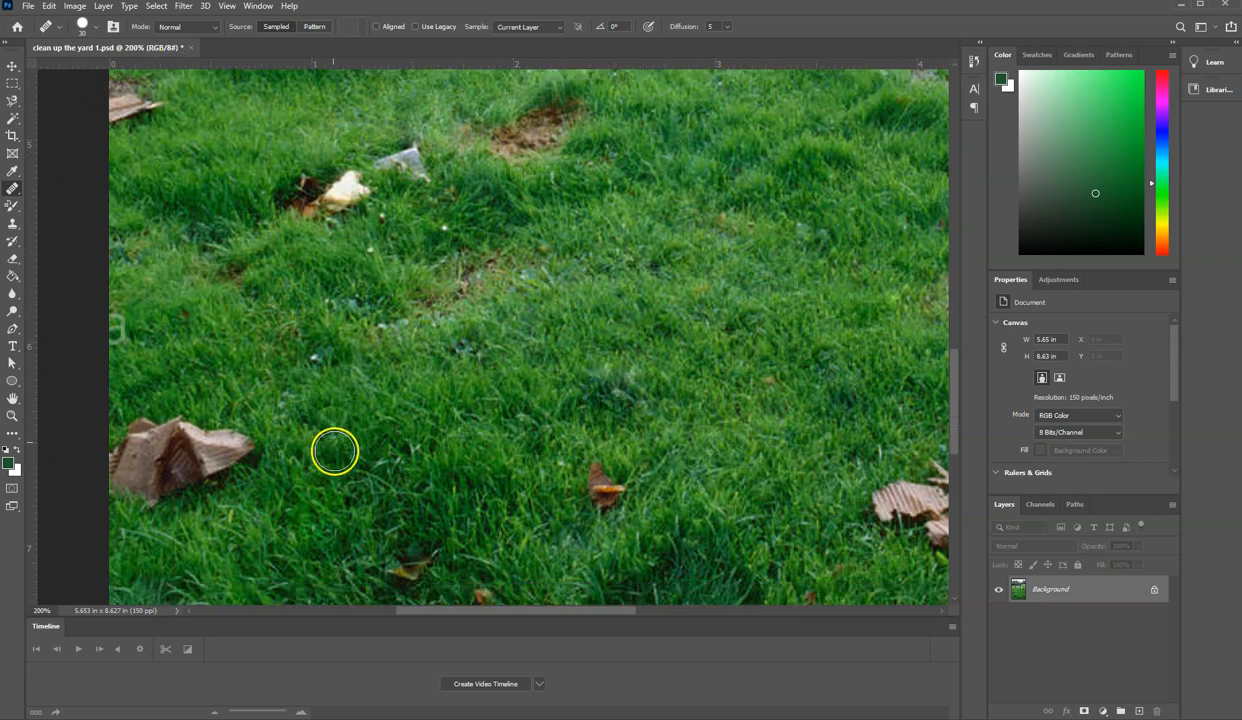
pyautogui.moveTo(150, 417); pyautogui.dragTo(141, 436)
pyautogui.keyDown('alt'); pyautogui.click(178, 339); pyautogui.keyUp('alt')
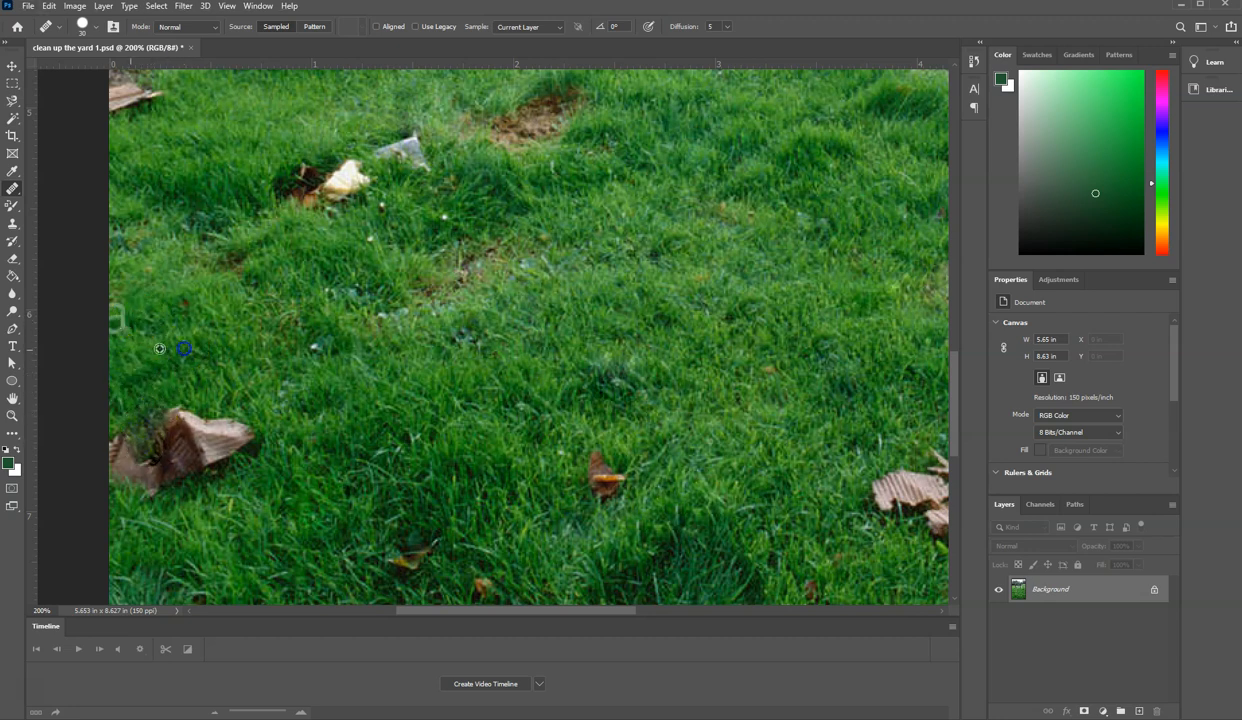
pyautogui.moveTo(123, 330)
pyautogui.mouseDown()
pyautogui.moveTo(121, 313)
pyautogui.moveTo(133, 317)
pyautogui.mouseUp()
# Heal the rest of the crumpled cardboard at the photo's left edge, using grass sampled just above it
pyautogui.keyDown('alt'); pyautogui.click(187, 360); pyautogui.keyUp('alt')
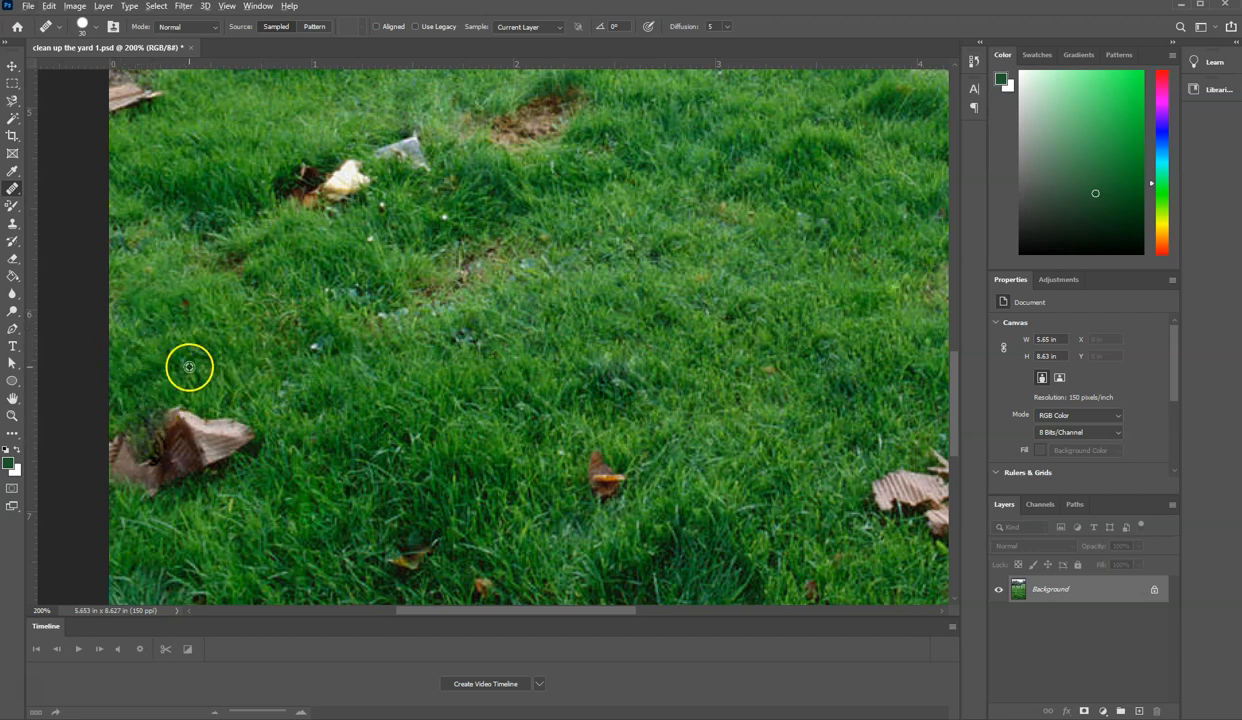
pyautogui.moveTo(160, 425)
pyautogui.mouseDown()
pyautogui.moveTo(196, 446)
pyautogui.moveTo(238, 441)
pyautogui.moveTo(186, 449)
pyautogui.moveTo(202, 443)
pyautogui.moveTo(167, 420)
pyautogui.moveTo(118, 426)
pyautogui.mouseUp()
pyautogui.keyDown('alt'); pyautogui.click(195, 362); pyautogui.keyUp('alt')
pyautogui.keyDown('alt'); pyautogui.click(172, 347); pyautogui.keyUp('alt')
pyautogui.keyDown('alt'); pyautogui.click(201, 359); pyautogui.keyUp('alt')
pyautogui.keyDown('alt'); pyautogui.click(157, 373); pyautogui.keyUp('alt')
pyautogui.moveTo(165, 486); pyautogui.dragTo(153, 449)
pyautogui.keyDown('alt'); pyautogui.click(151, 368); pyautogui.keyUp('alt')
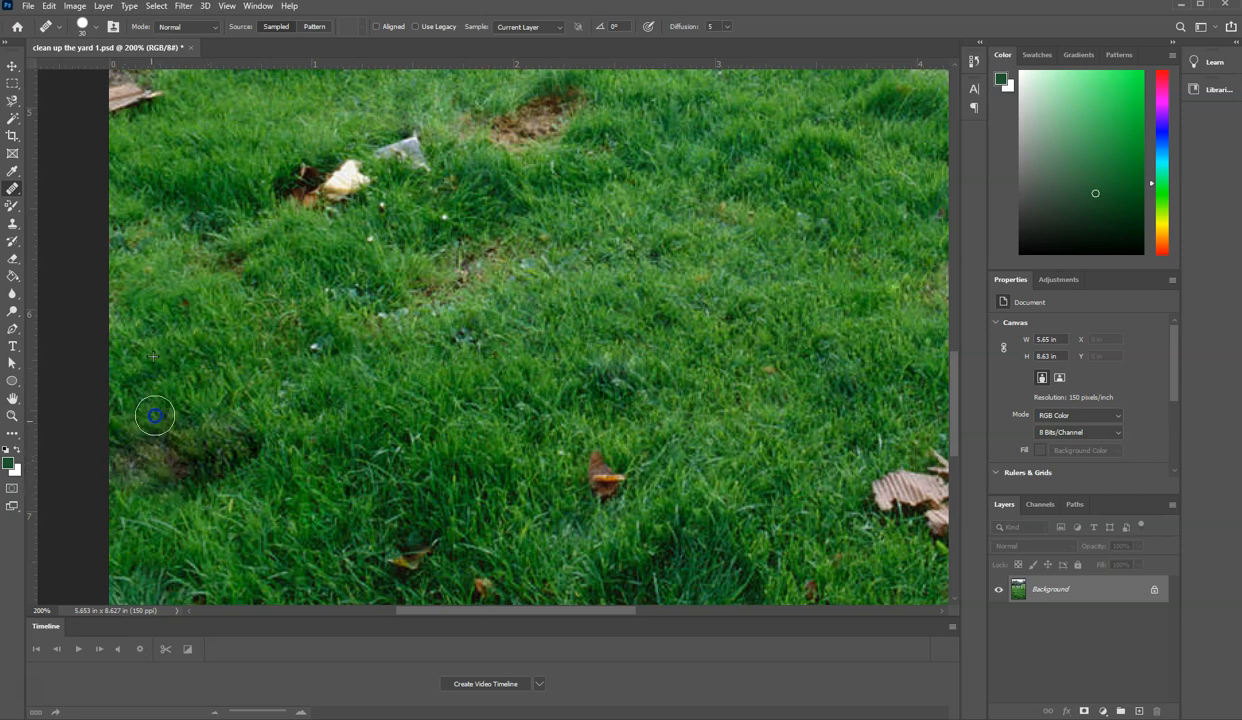
# Blend the dark patch where the cardboard lay with grass sampled just above it
pyautogui.keyDown('alt'); pyautogui.click(223, 397); pyautogui.keyUp('alt')
pyautogui.click(205, 473)
pyautogui.moveTo(205, 473); pyautogui.dragTo(202, 446)
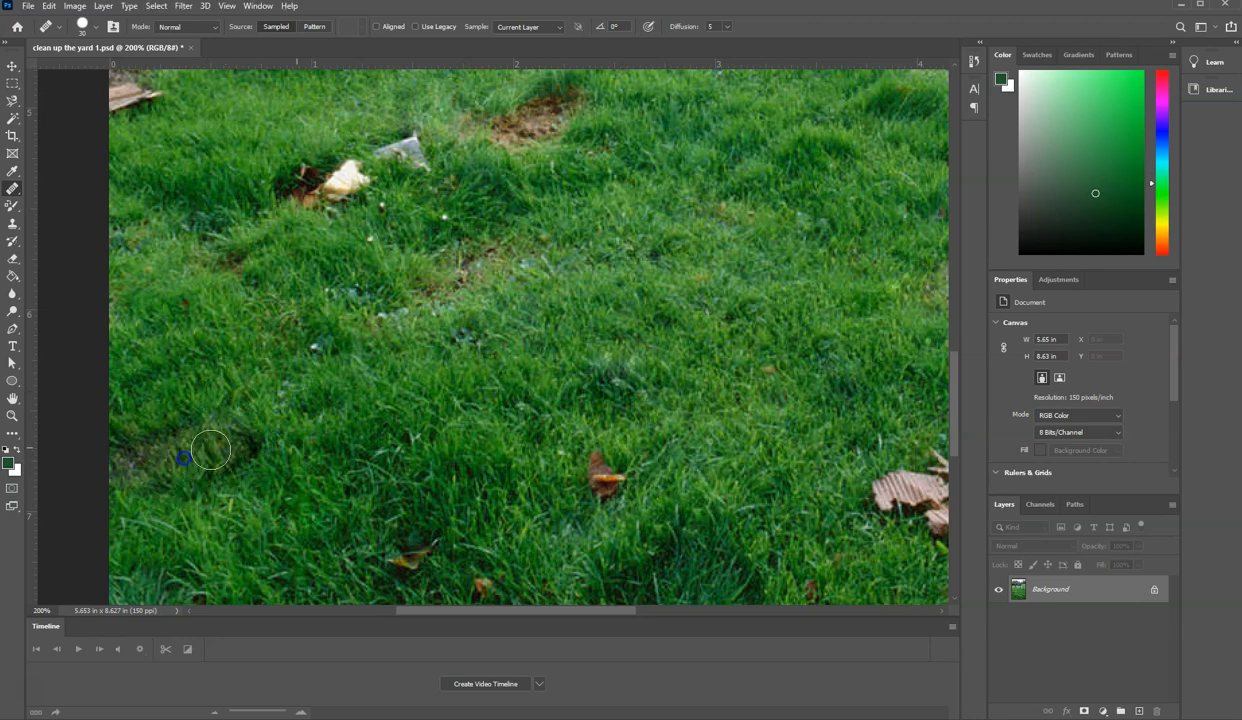
pyautogui.hotkey('ctrl', '-')
pyautogui.hotkey('ctrl', '-')
pyautogui.hotkey('ctrl', '-')
pyautogui.hotkey('ctrl', '-')
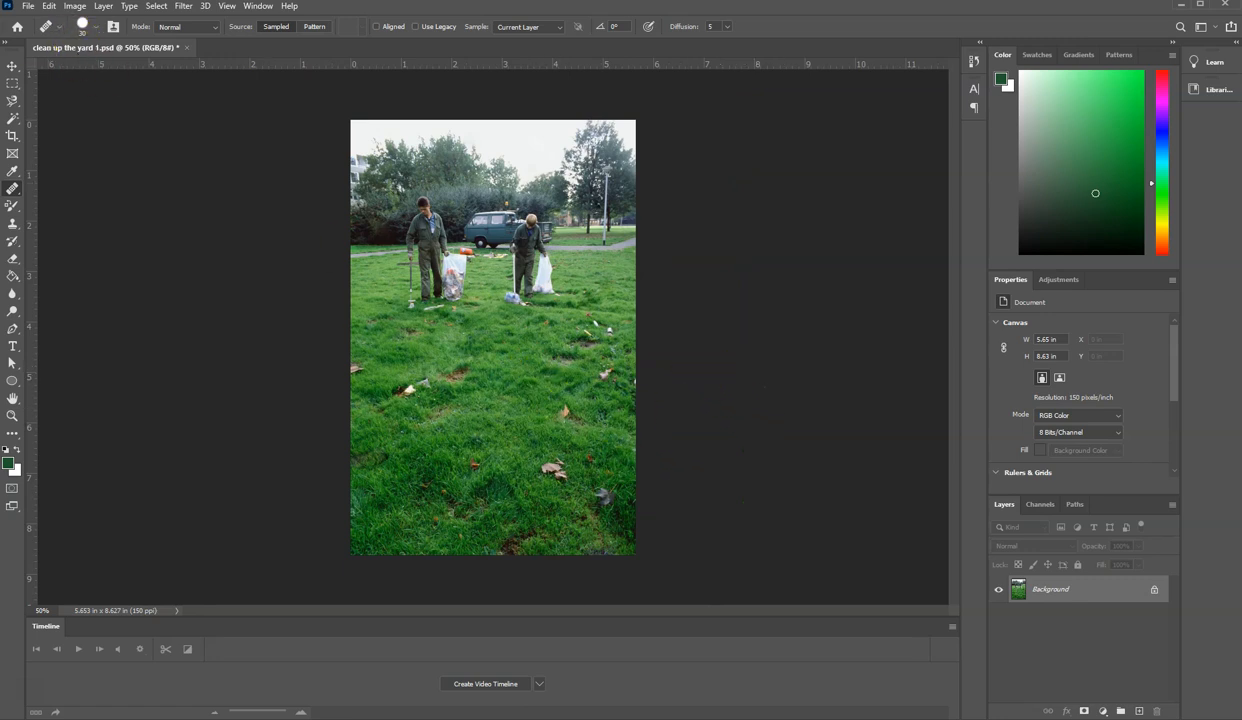
pyautogui.click(27, 6)
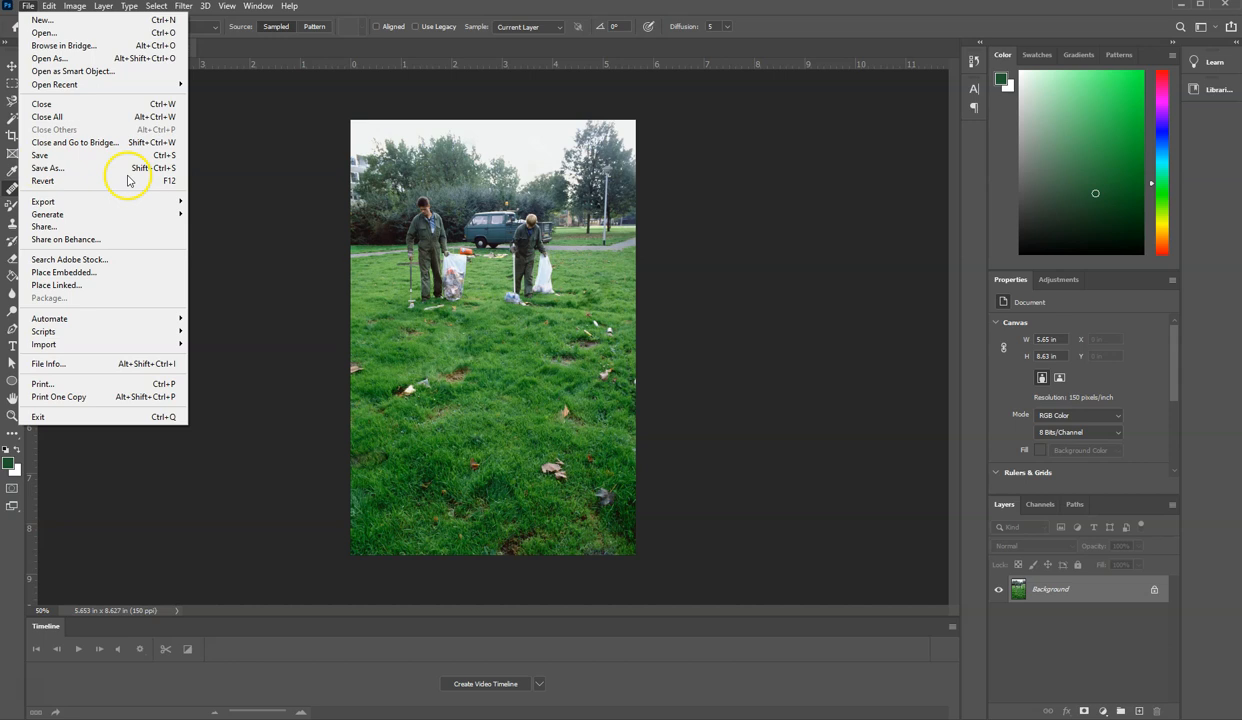
pyautogui.click(566, 11)
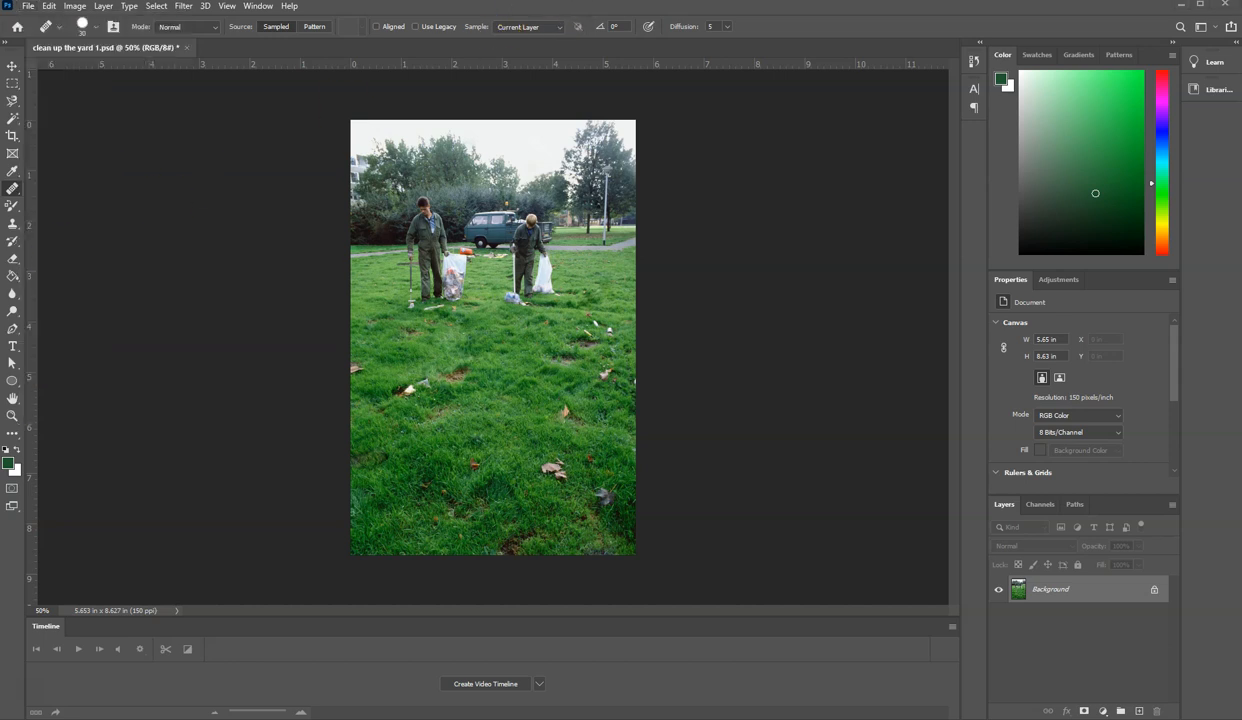
# Switch to the Photopea browser window and open "clean up the yard 1.psd" from the Touch Ups folder
pyautogui.moveTo(2, 200)
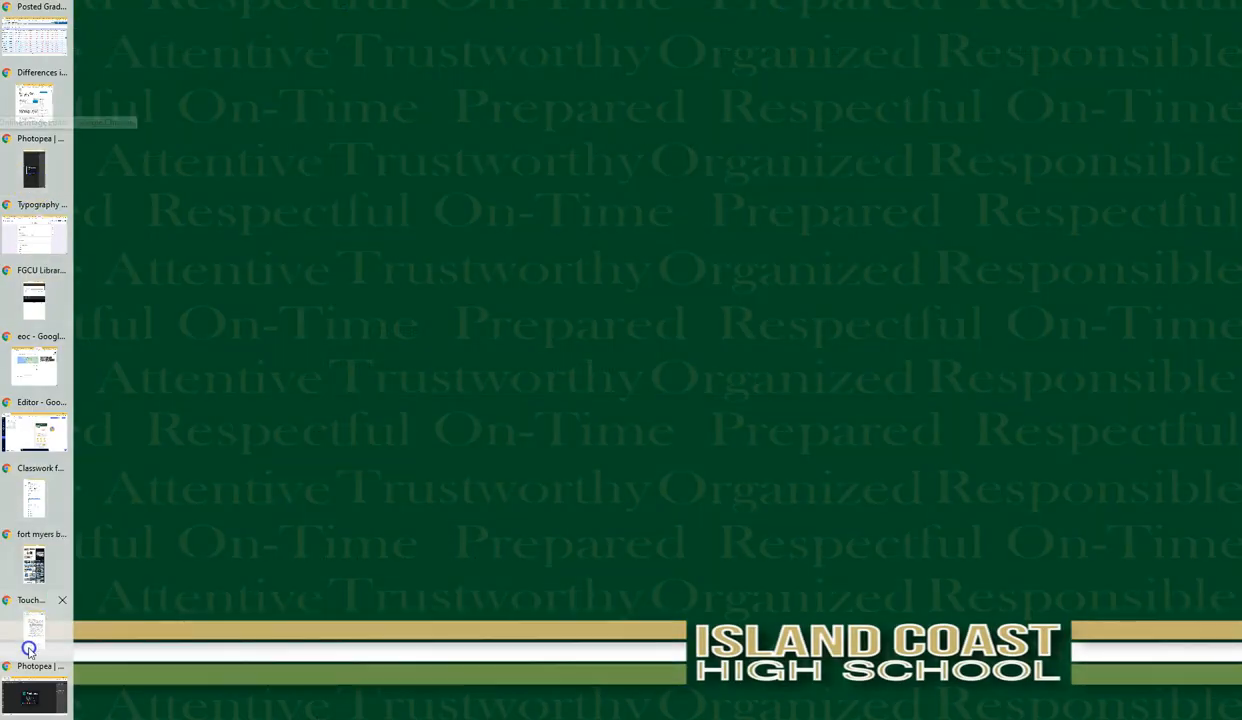
pyautogui.click(35, 172)
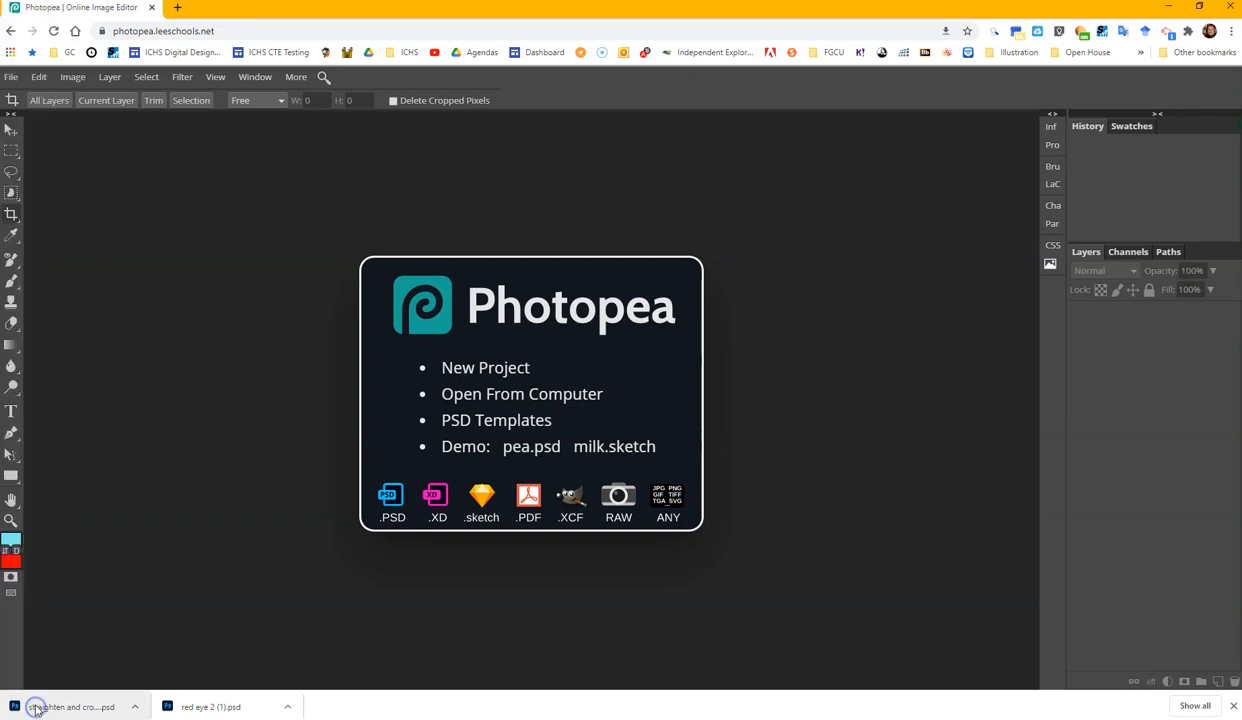
pyautogui.click(10, 77)
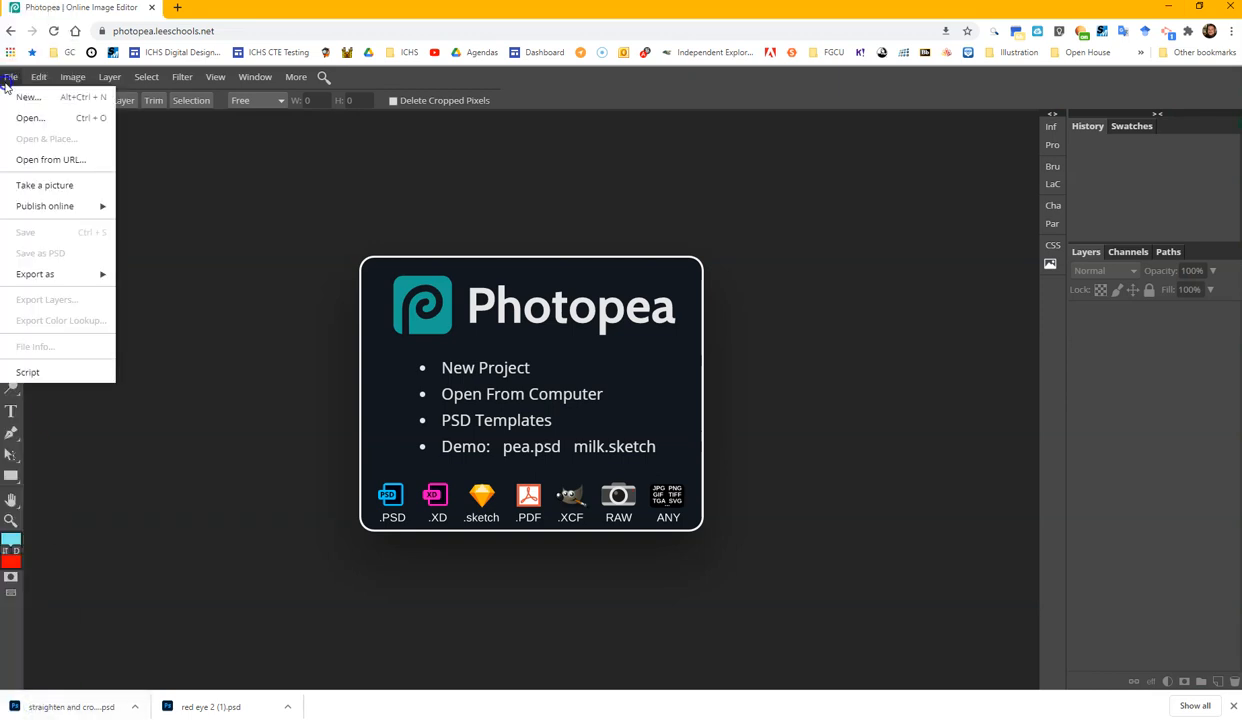
pyautogui.click(40, 120)
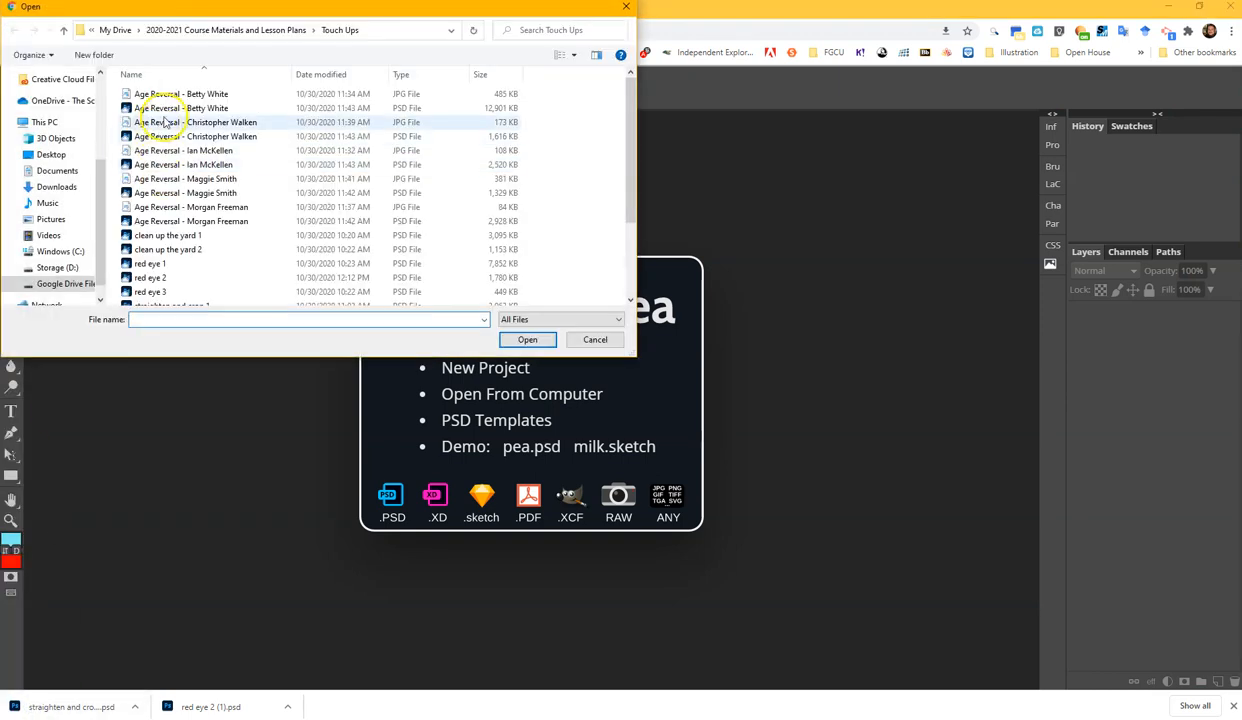
pyautogui.scroll(-2, 192, 258)
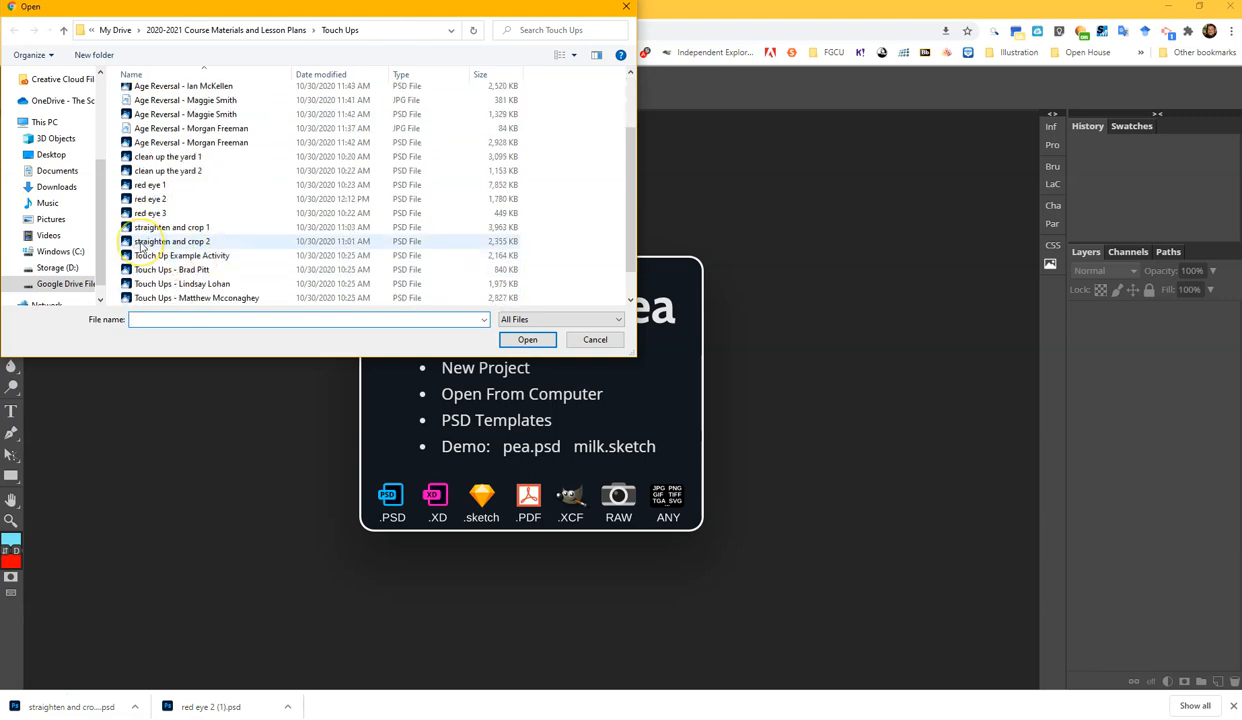
pyautogui.doubleClick(164, 160)
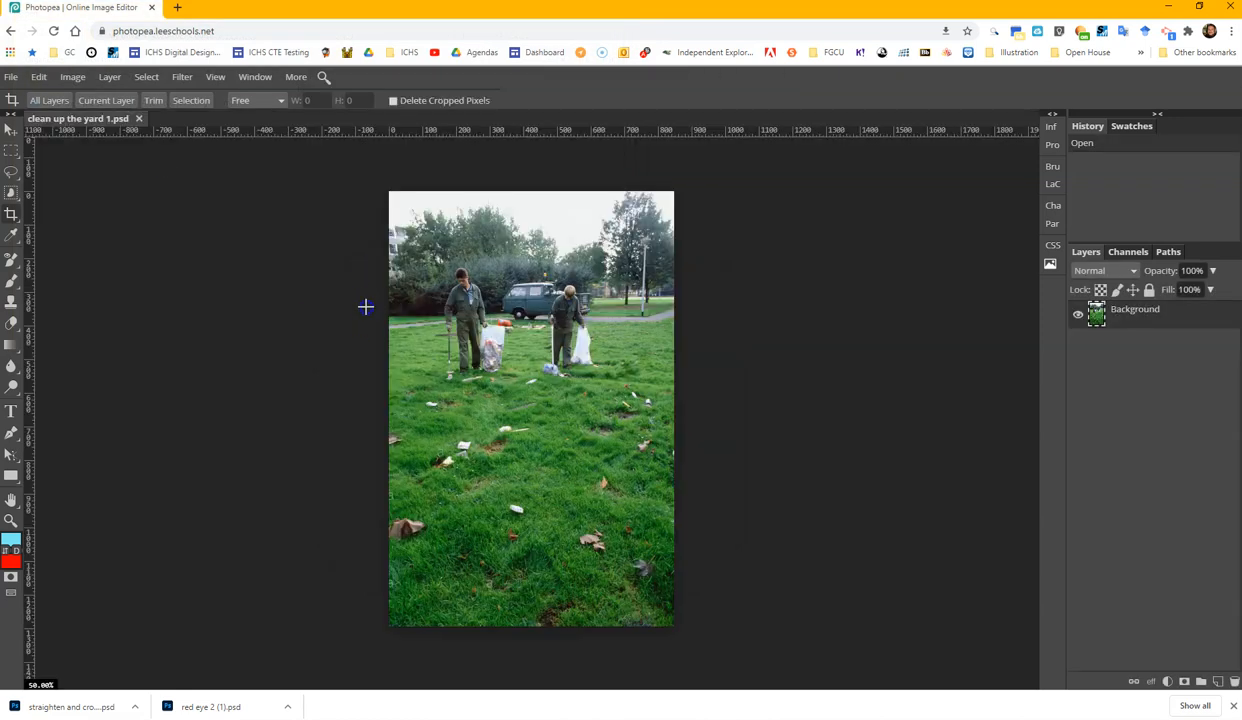
# Heal the white lump and the thin stick above the bare dirt patch with the Healing Brush
pyautogui.rightClick(12, 214)
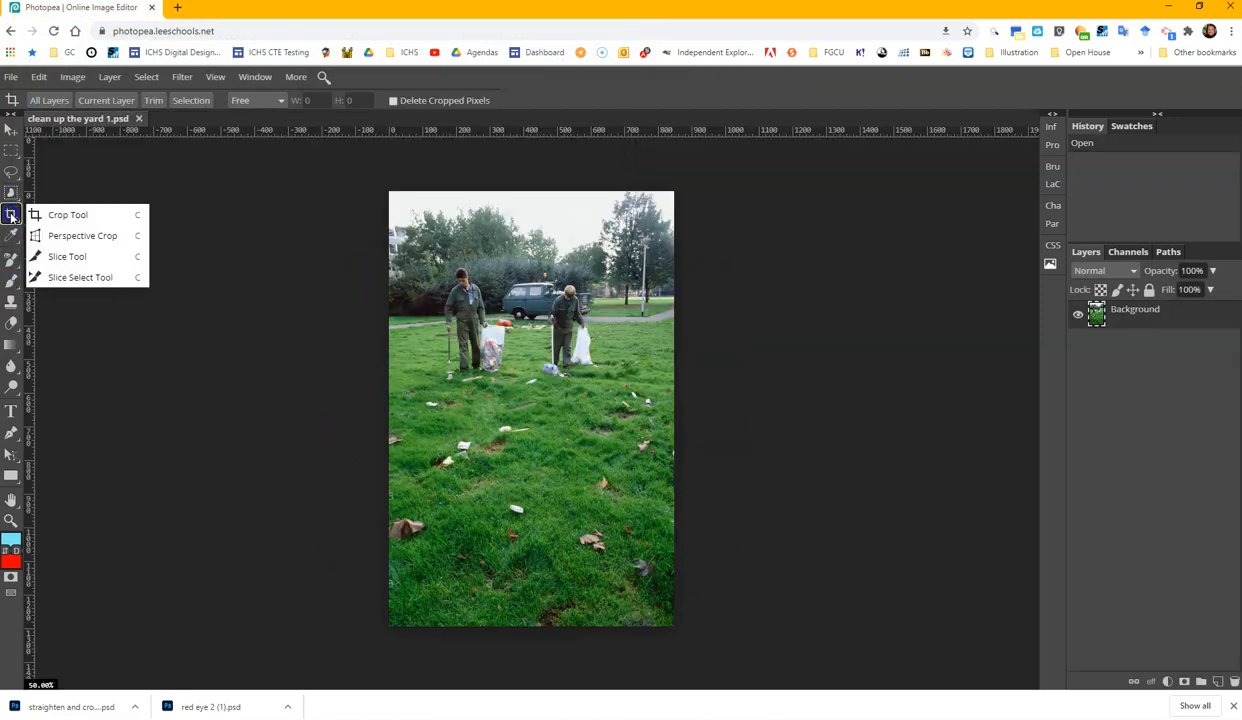
pyautogui.click(12, 217)
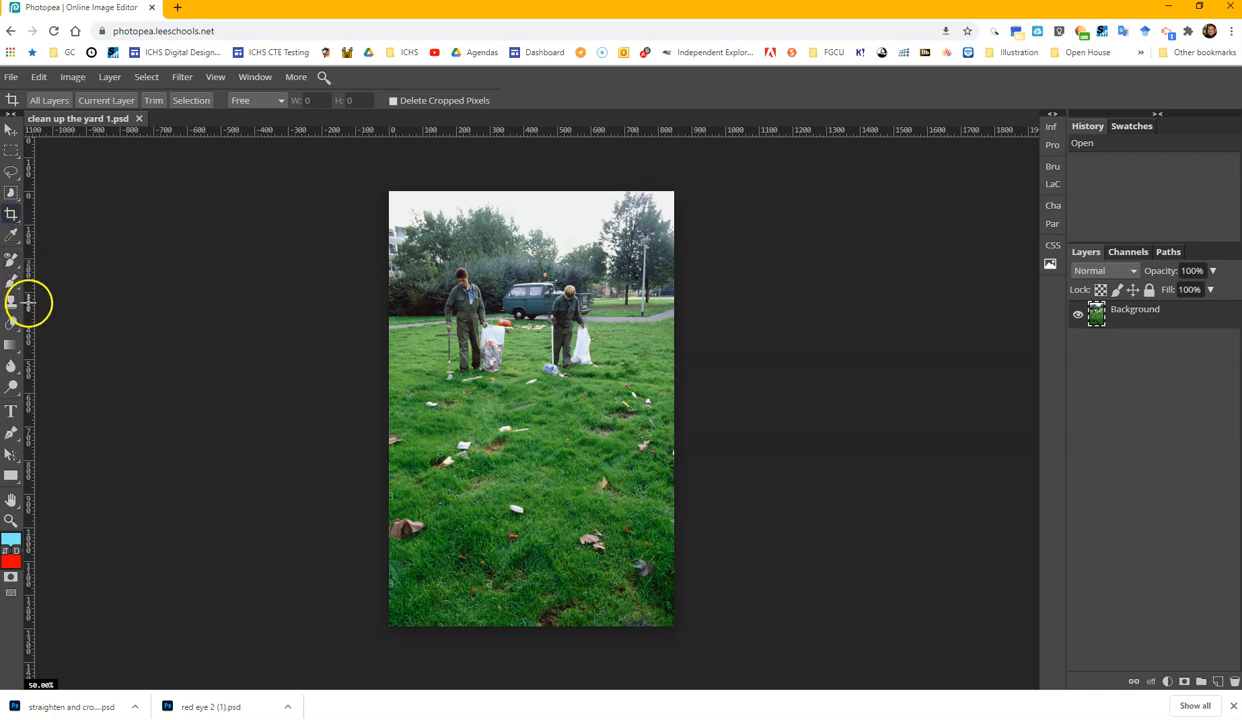
pyautogui.rightClick(12, 264)
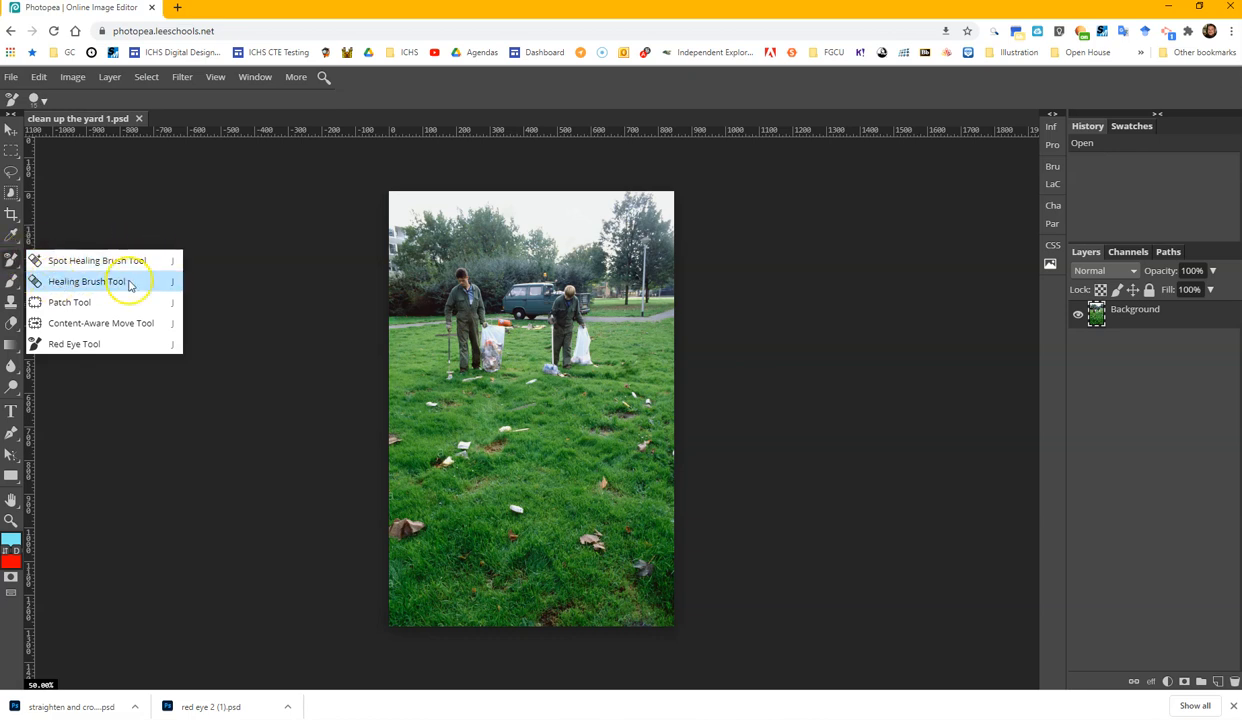
pyautogui.click(72, 282)
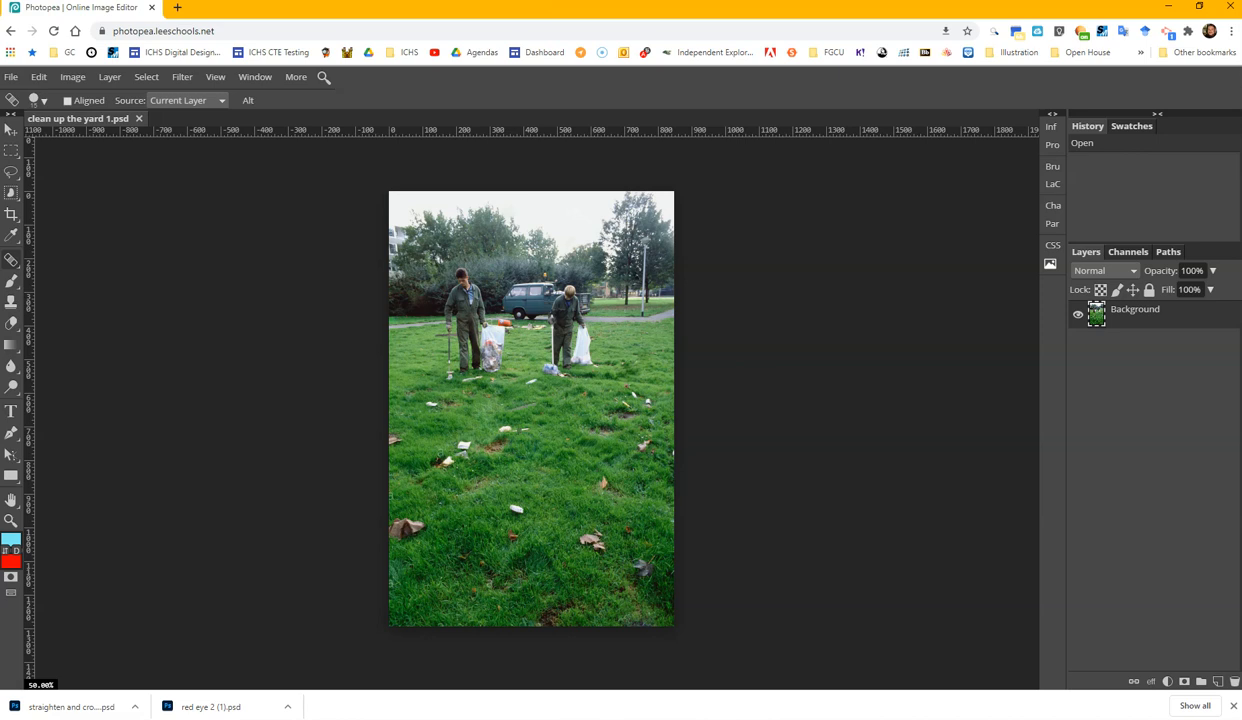
pyautogui.click(520, 432)
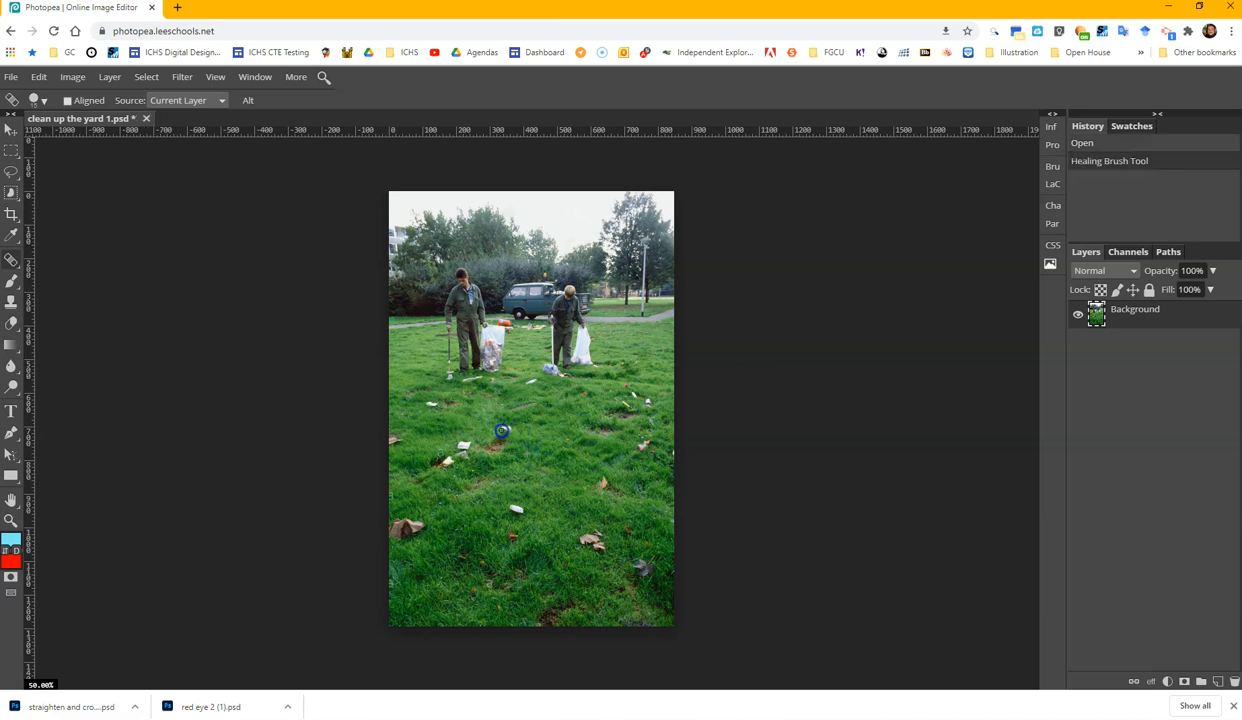
pyautogui.click(507, 428)
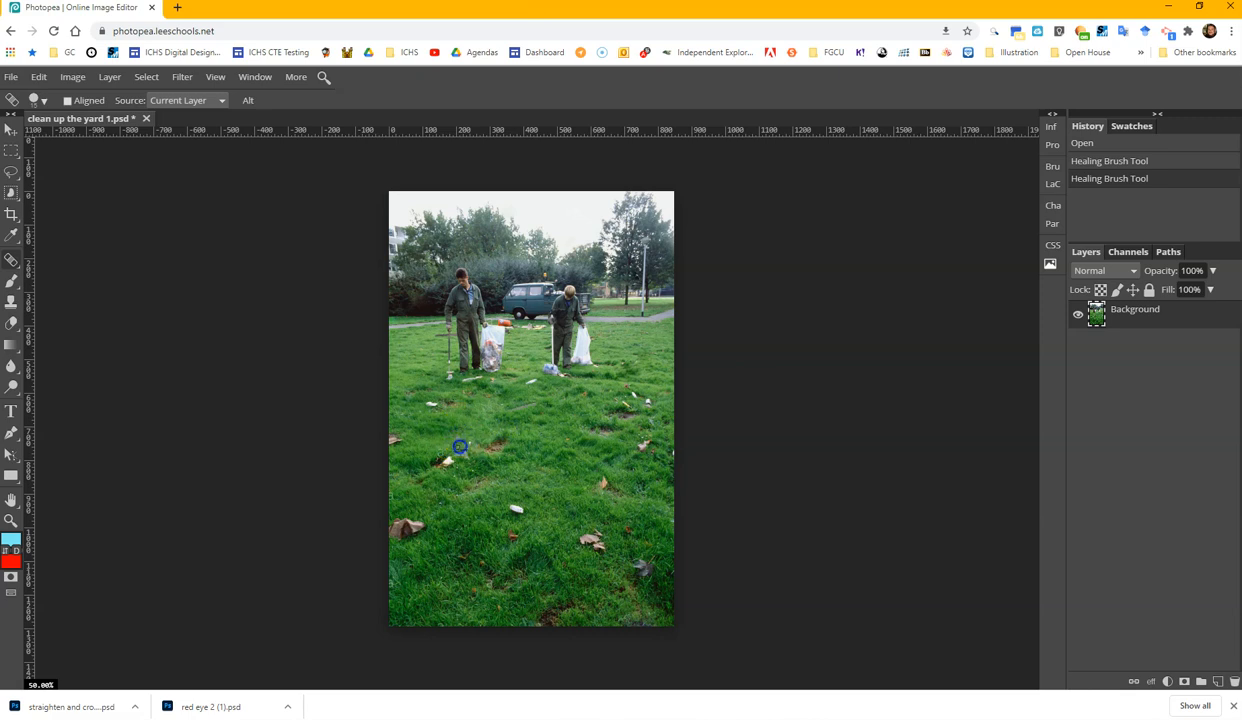
# Heal the white and yellowish litter beside the dirt patch and the small white piece farther up the lawn
pyautogui.click(466, 441)
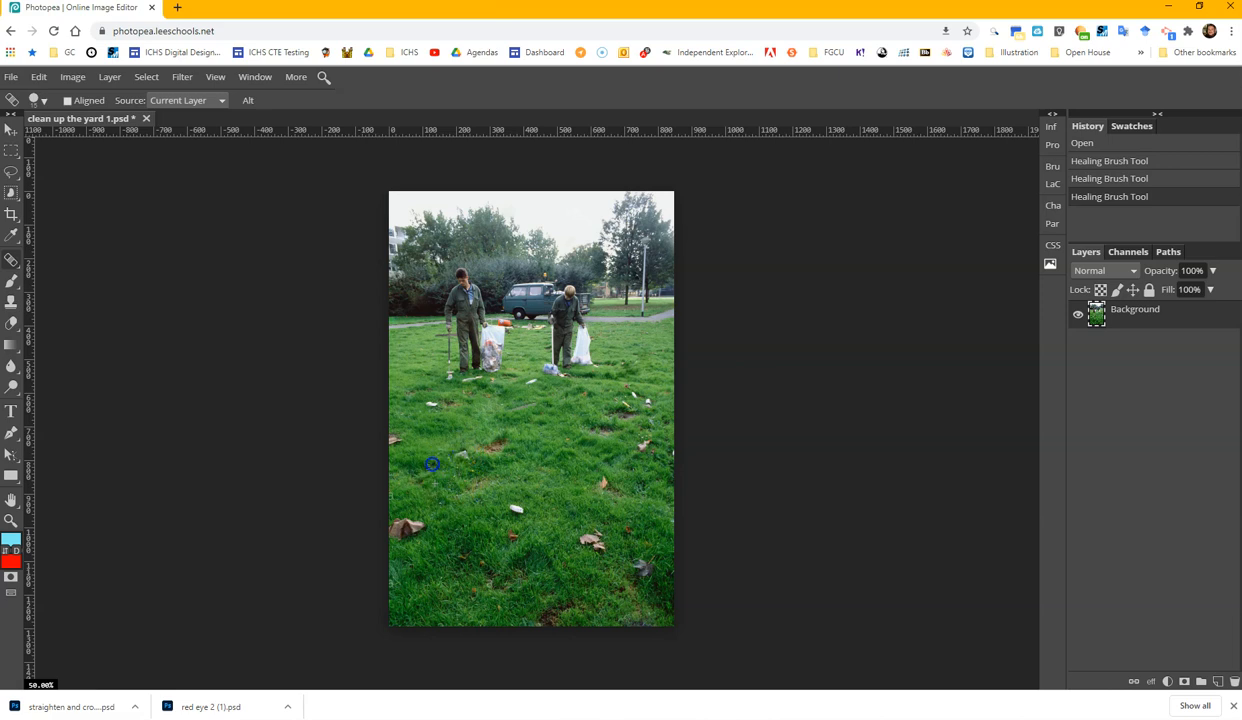
pyautogui.click(438, 460)
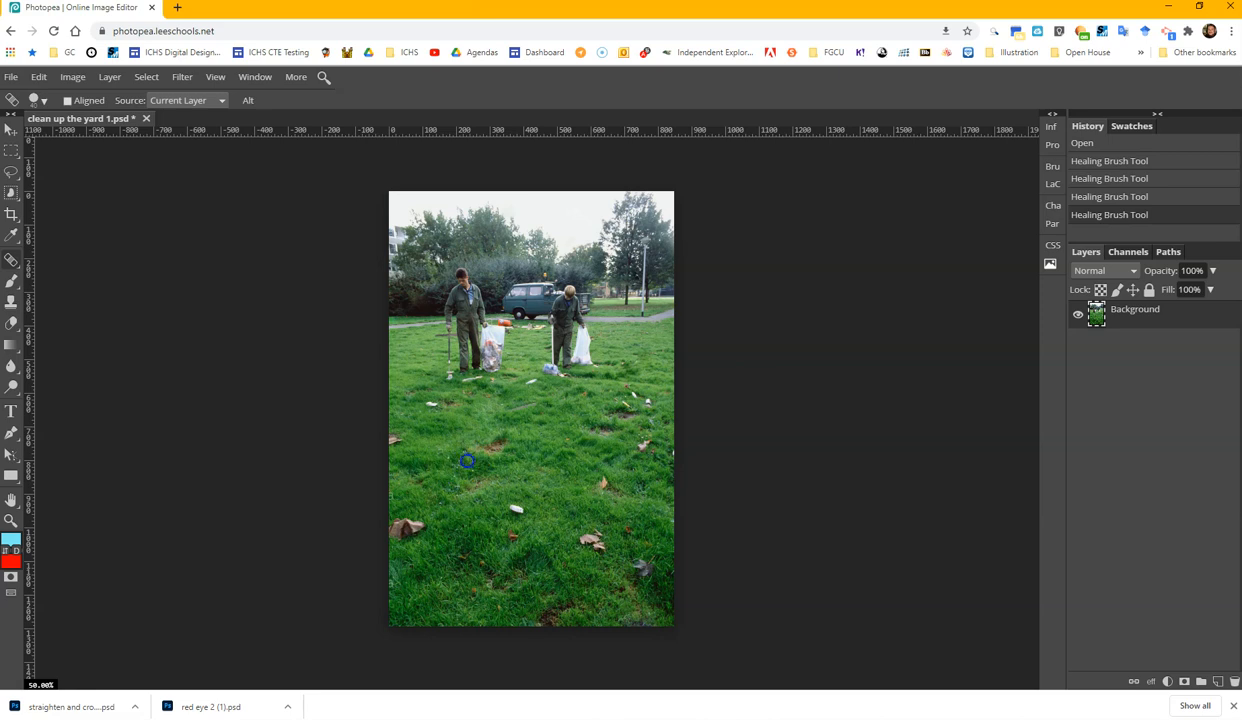
pyautogui.click(438, 424)
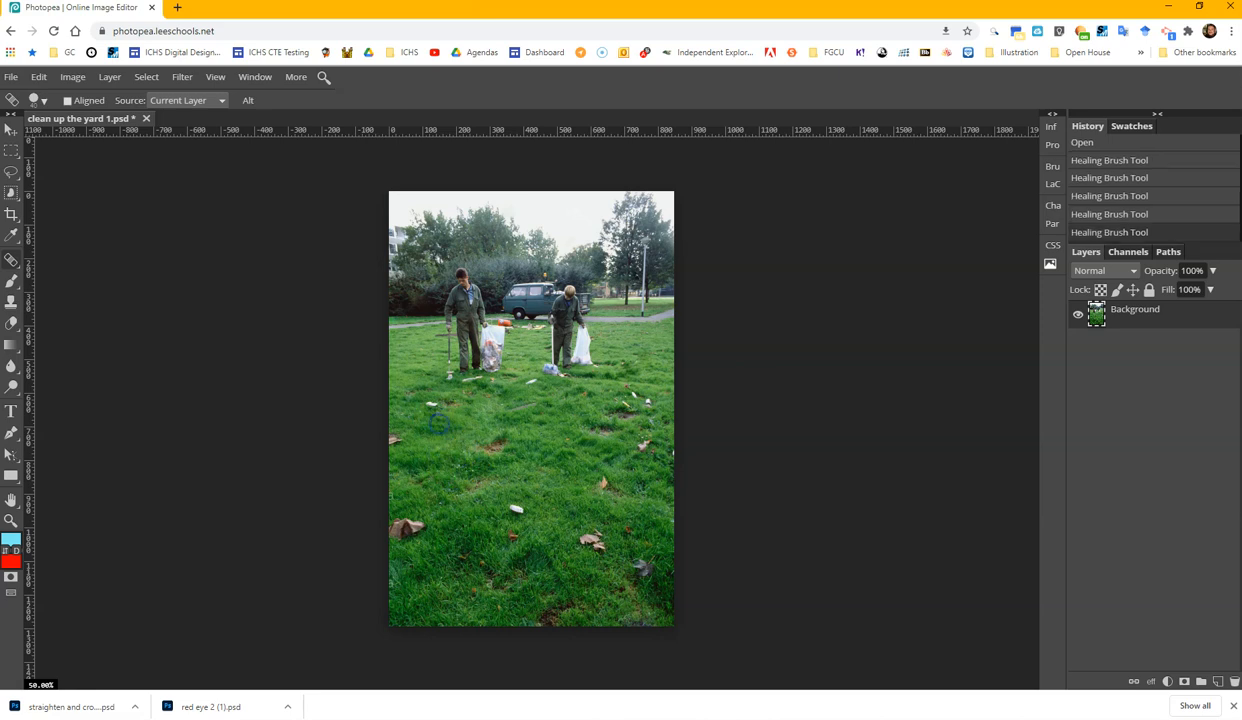
pyautogui.click(438, 406)
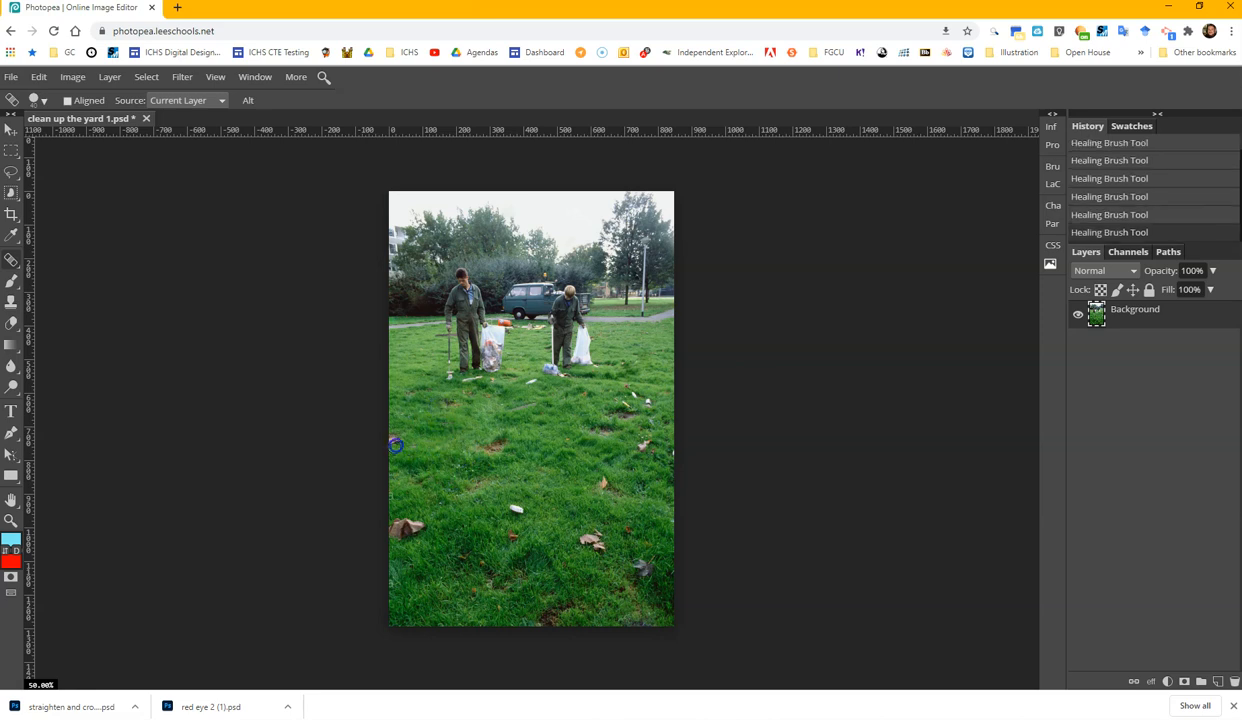
# Heal the orange-brown leaf in the right half of the lawn and the white object in the lower middle
pyautogui.keyDown('alt'); pyautogui.click(604, 485); pyautogui.keyUp('alt')
pyautogui.click(539, 488)
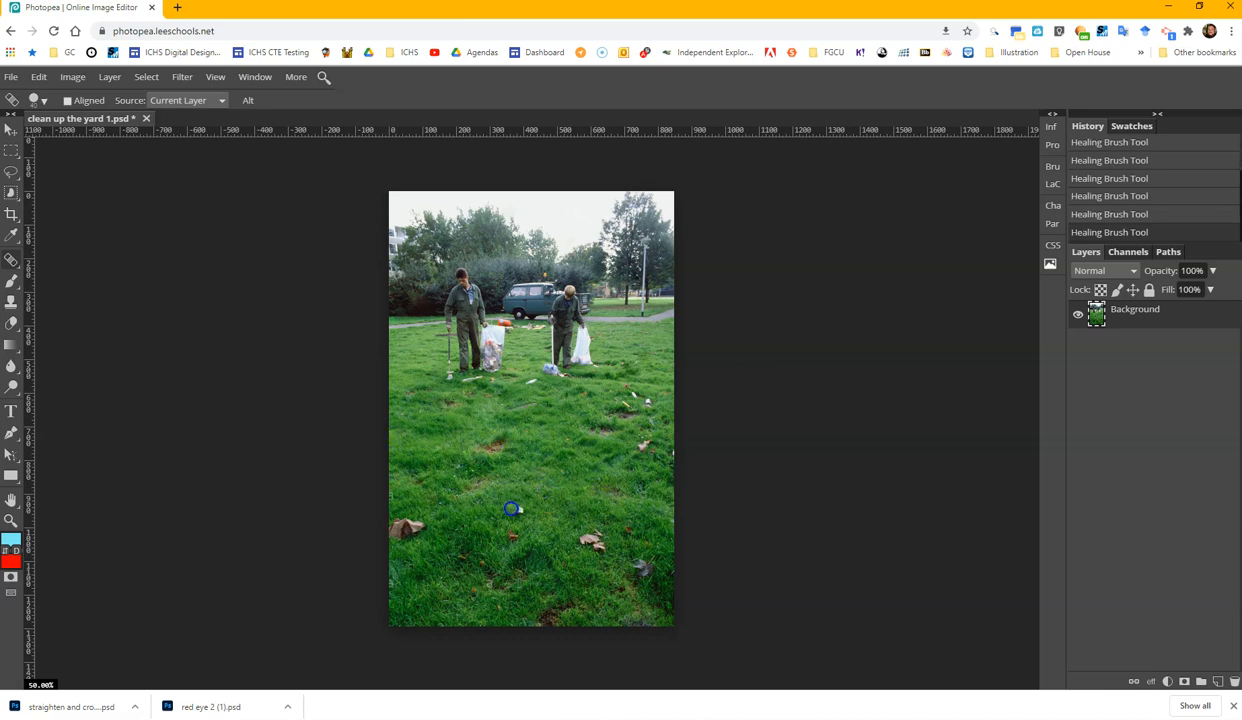
pyautogui.click(568, 520)
# Heal the cluster of brown leaves and the gray litter in the lower right of the lawn with sampled grass
pyautogui.keyDown('alt'); pyautogui.click(570, 521); pyautogui.keyUp('alt')
pyautogui.click(583, 542)
pyautogui.keyDown('alt'); pyautogui.click(564, 511); pyautogui.keyUp('alt')
pyautogui.click(583, 545)
pyautogui.keyDown('alt'); pyautogui.click(629, 540); pyautogui.keyUp('alt')
pyautogui.click(644, 574)
# Heal the small reddish-brown leaf in the lower lawn and the crumpled cardboard at the photo's left edge with sampled grass
pyautogui.keyDown('alt'); pyautogui.click(604, 553); pyautogui.keyUp('alt')
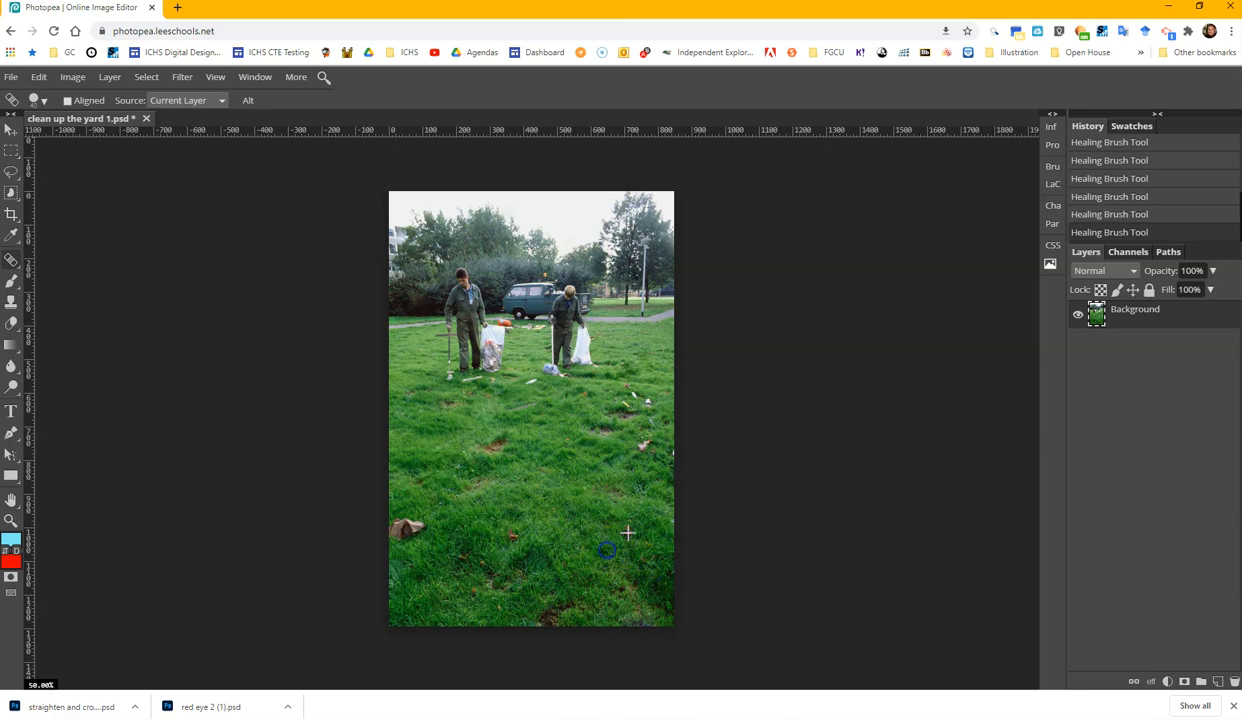
pyautogui.click(526, 543)
pyautogui.keyDown('alt'); pyautogui.click(433, 561); pyautogui.keyUp('alt')
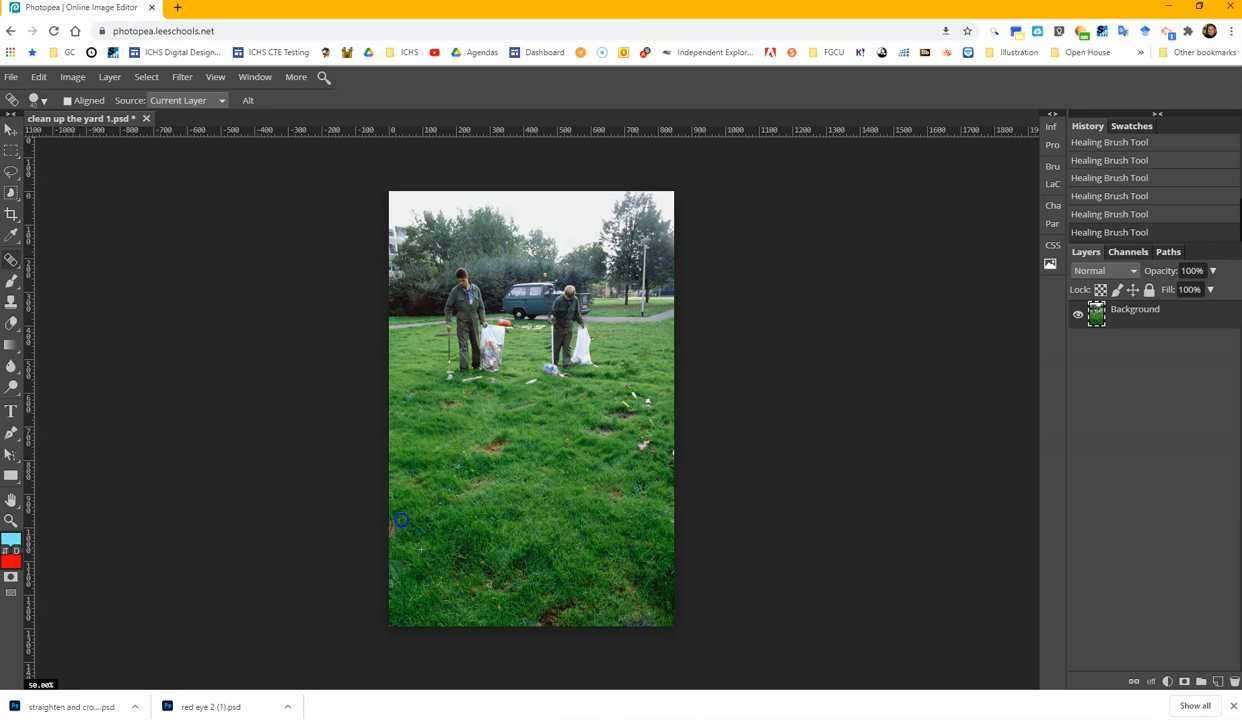
# Heal the bare dirt patch in the middle of the lawn and the smaller one to its right
pyautogui.click(505, 435)
pyautogui.click(488, 442)
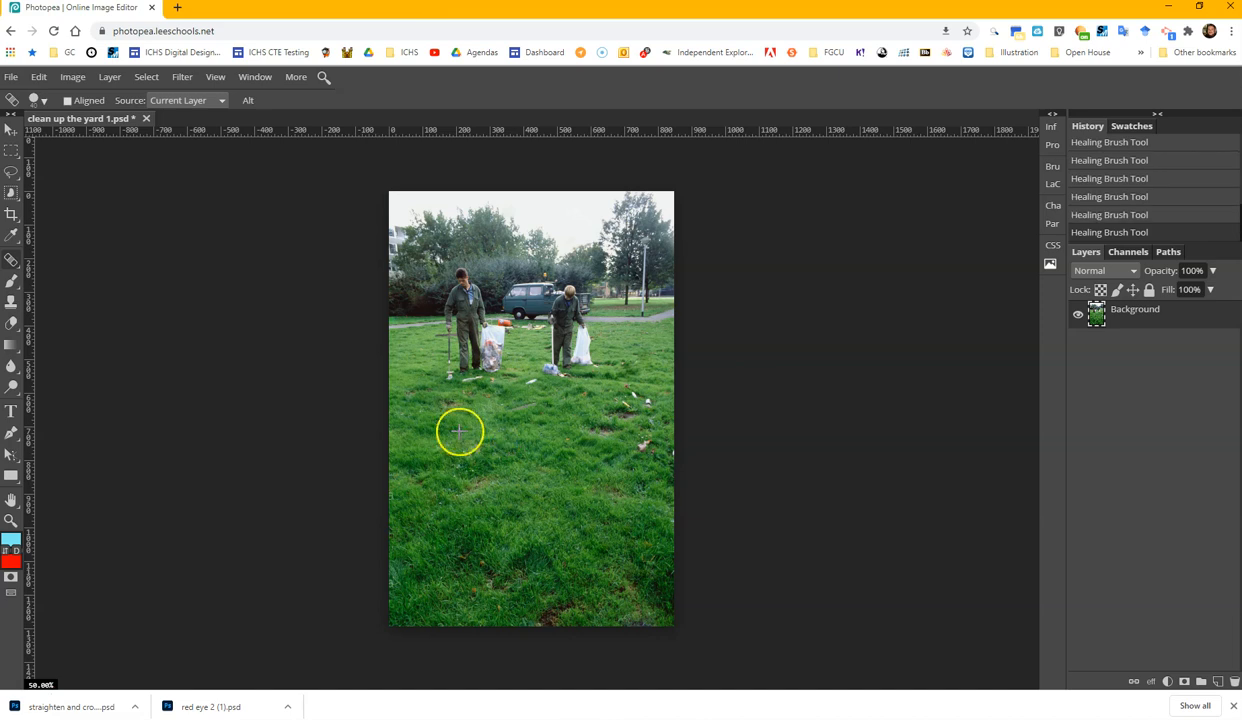
pyautogui.click(563, 429)
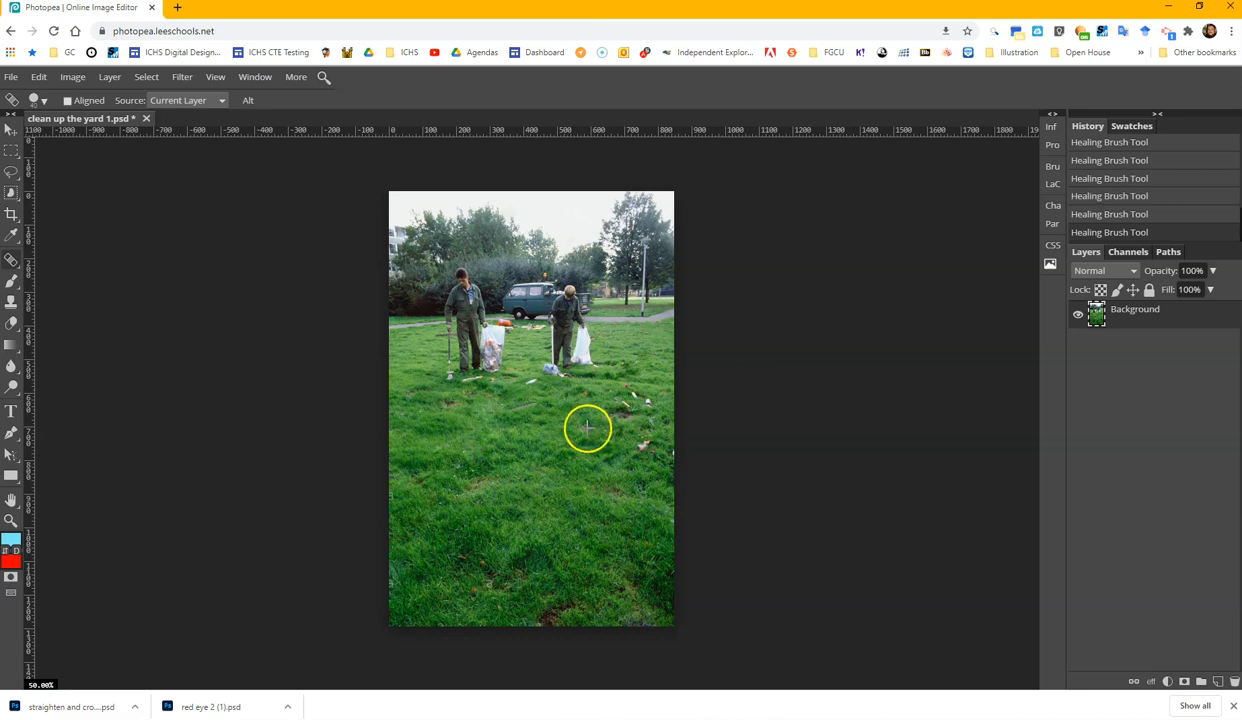
# Try cloning the left worker's head into the sky with the Clone tool, and undo the stroke
pyautogui.click(11, 303)
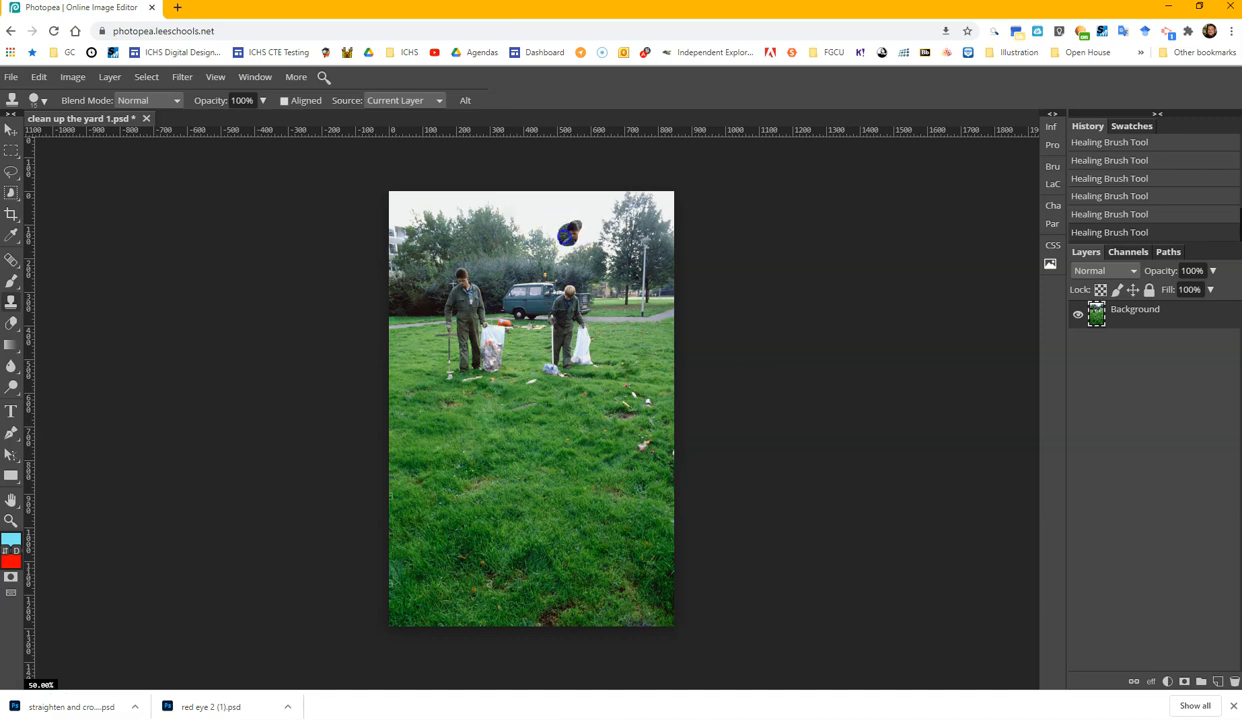
pyautogui.click(577, 238)
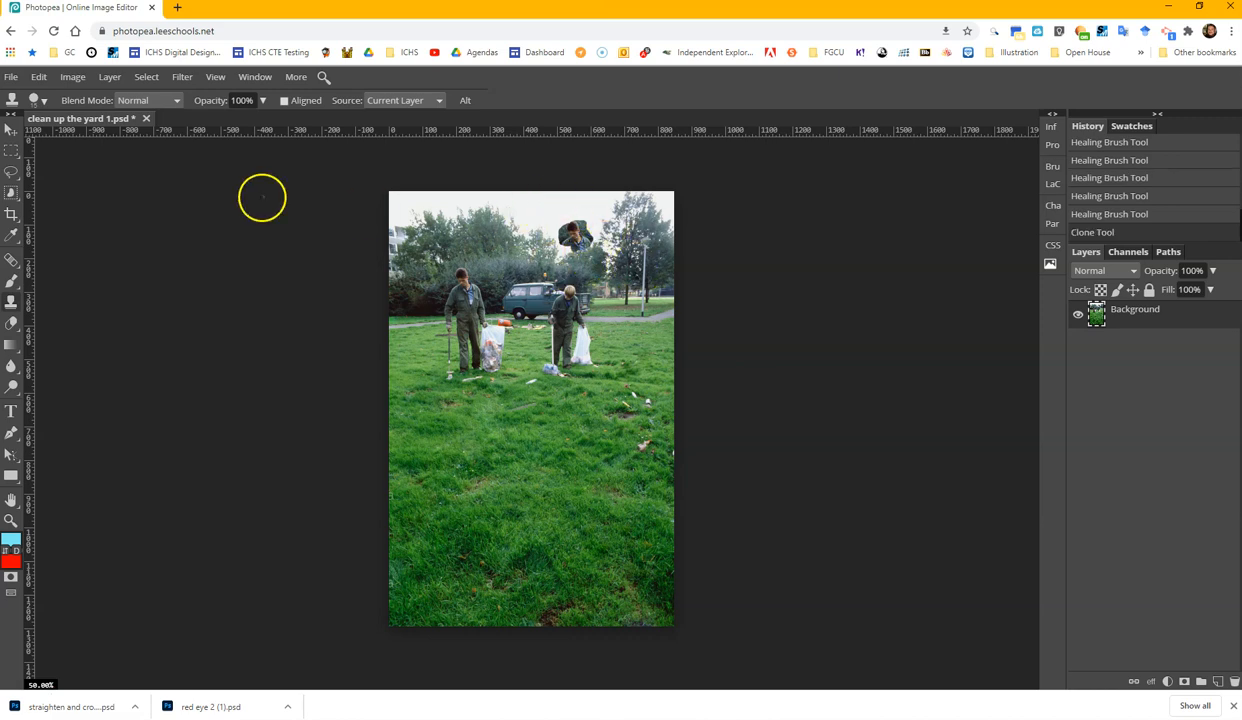
pyautogui.click(38, 77)
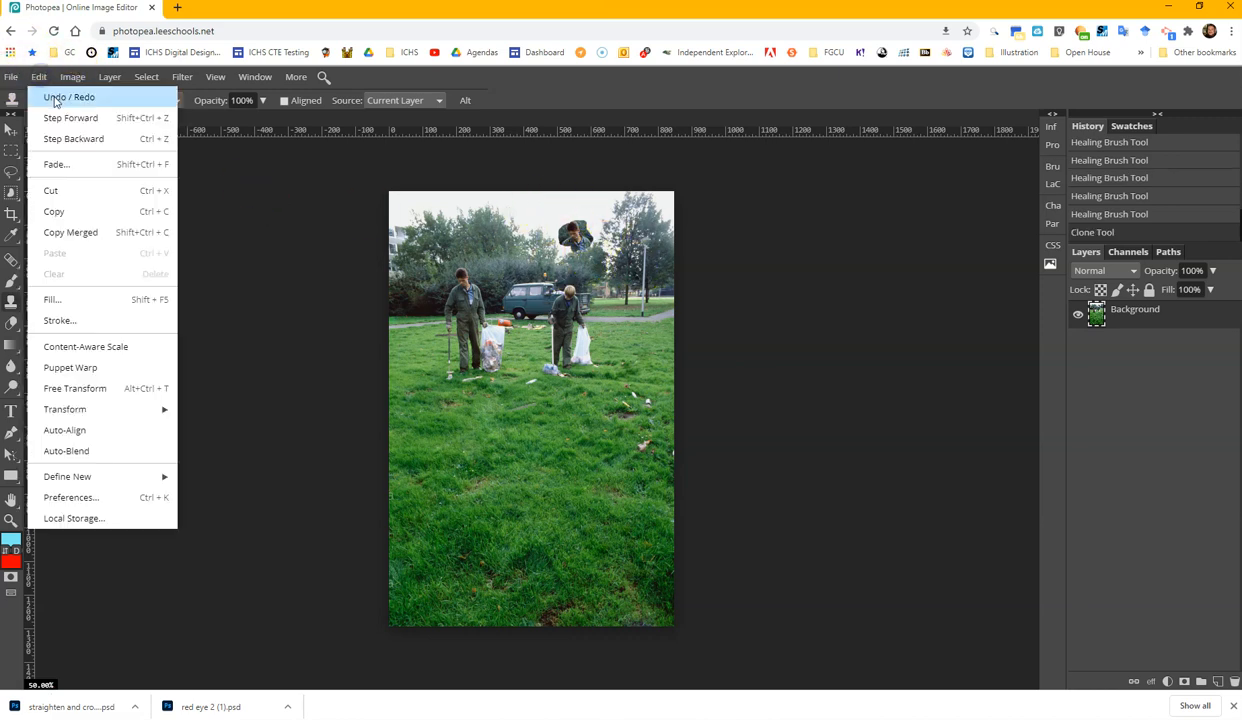
pyautogui.click(55, 99)
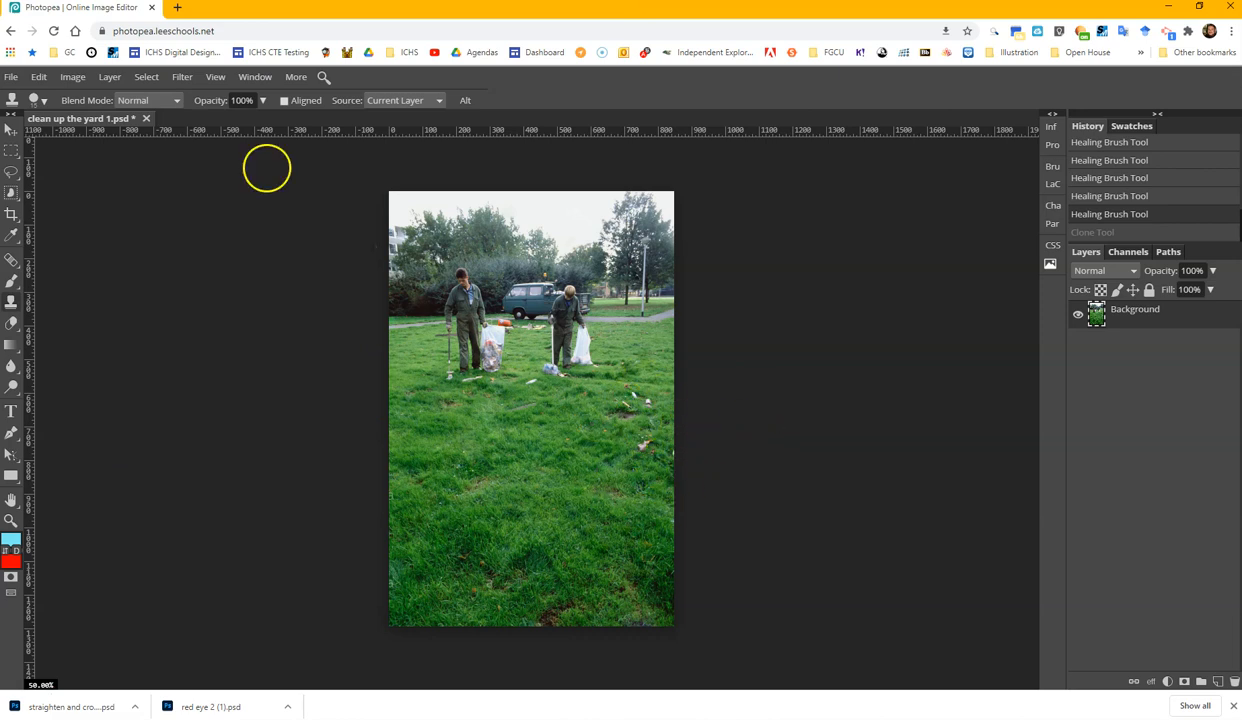
# Save the cleaned-up photo as a PSD file
pyautogui.click(10, 76)
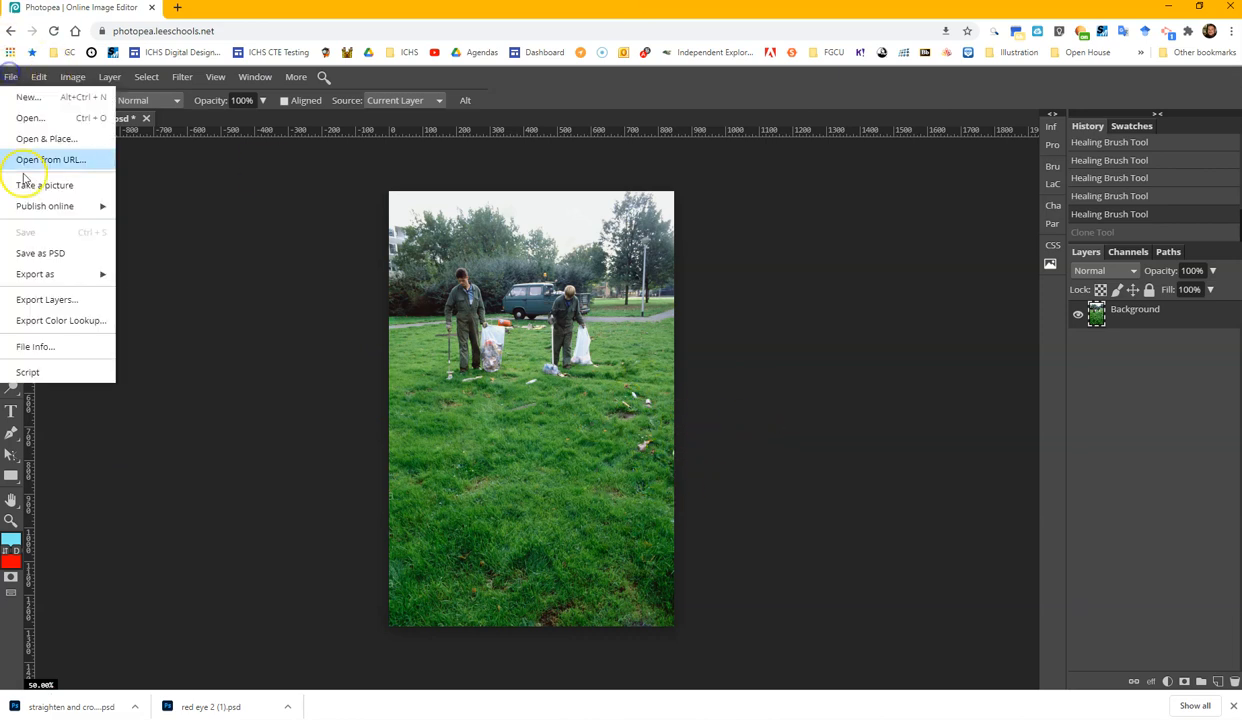
pyautogui.click(24, 254)
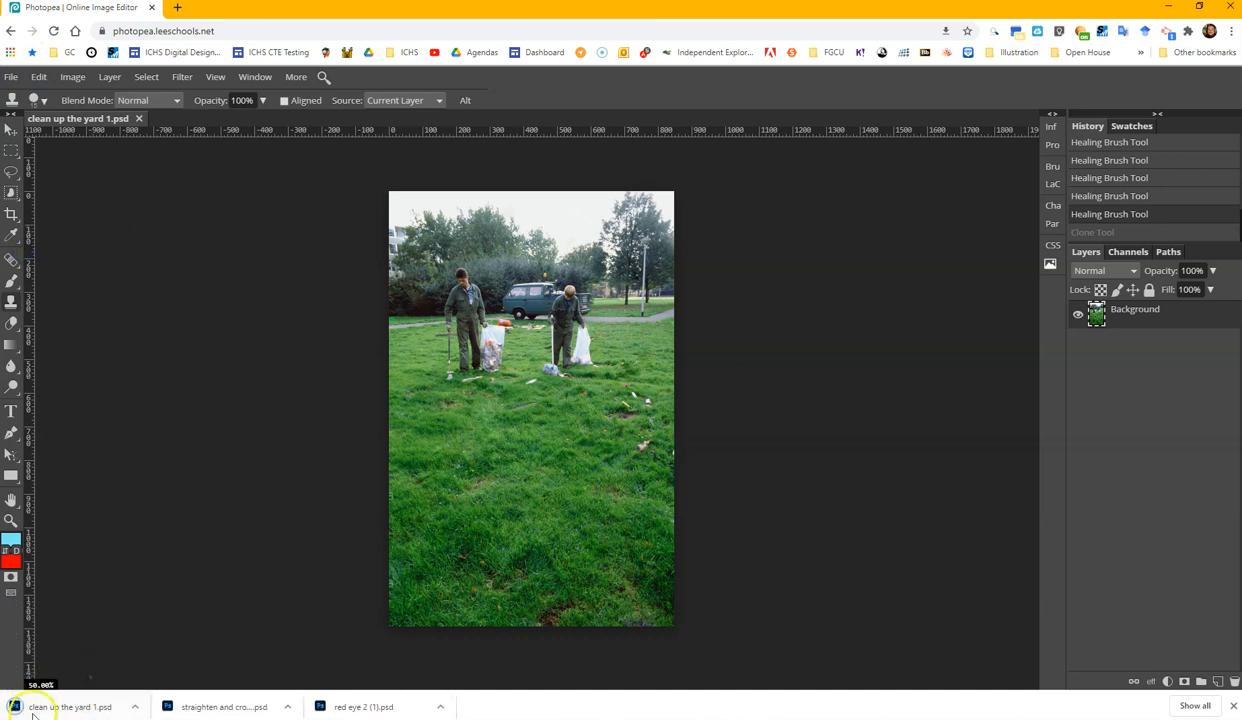